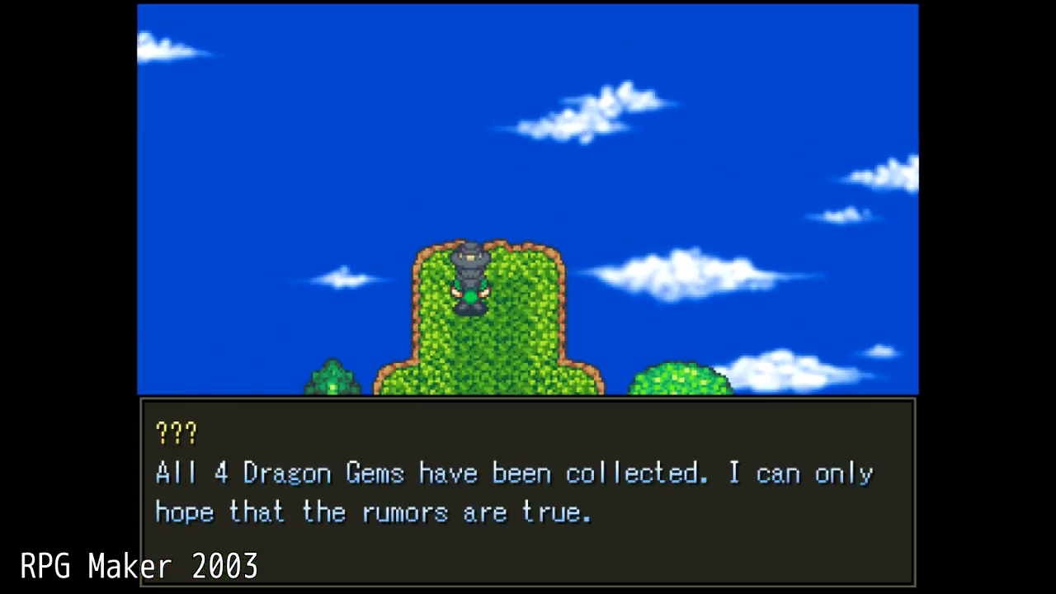
key("Return")
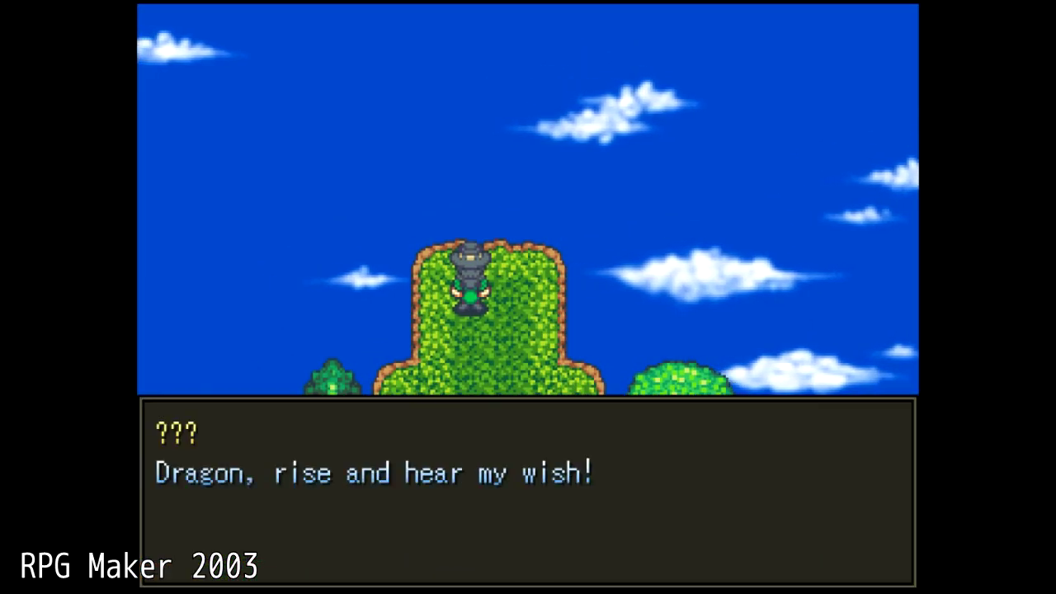
key("Return")
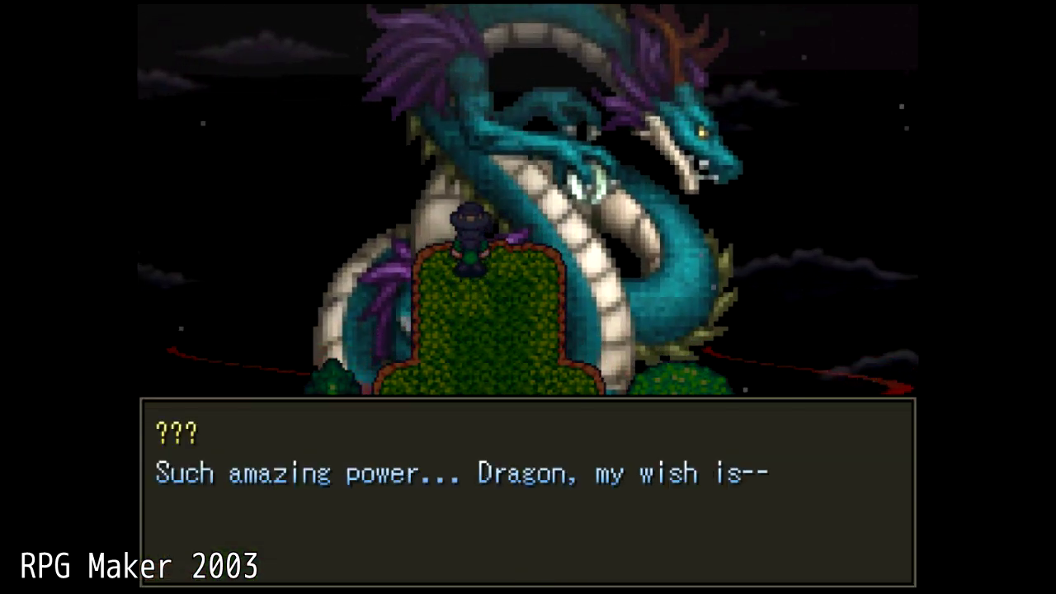
key("Return")
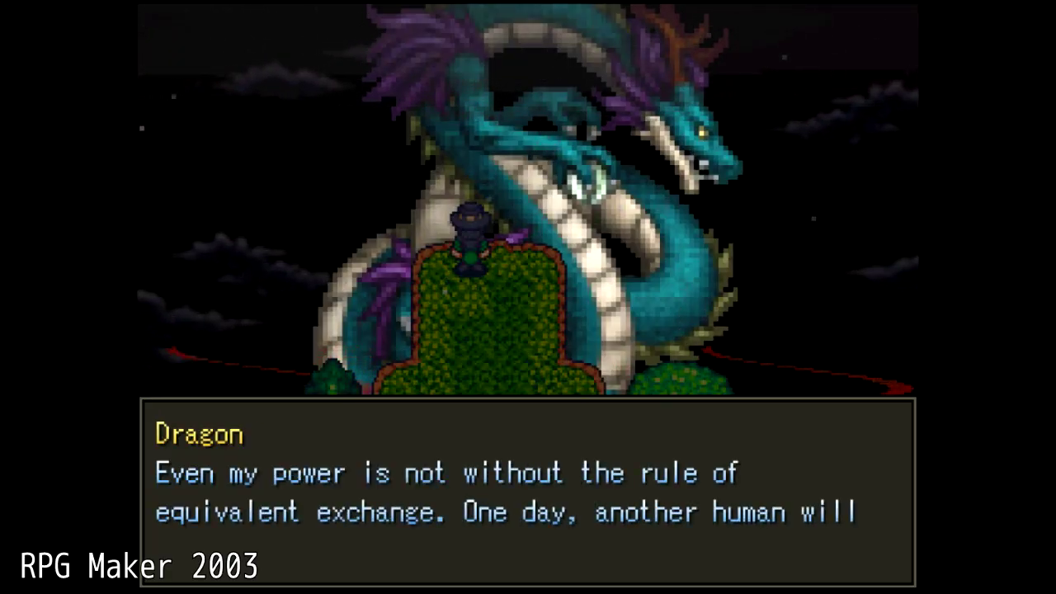
key("Return")
key("Return")
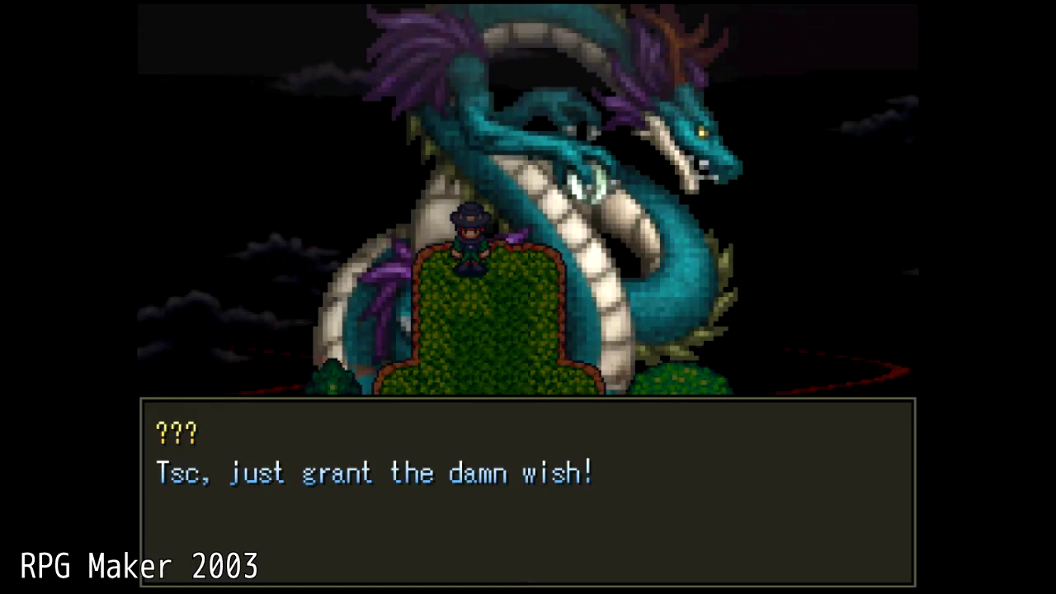
key("Return")
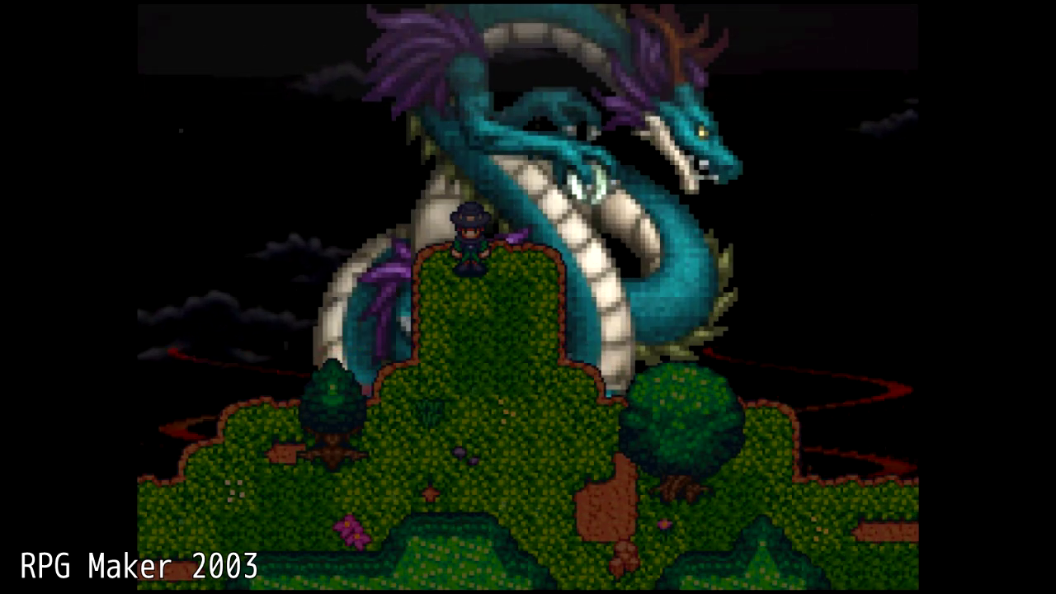
key("Return")
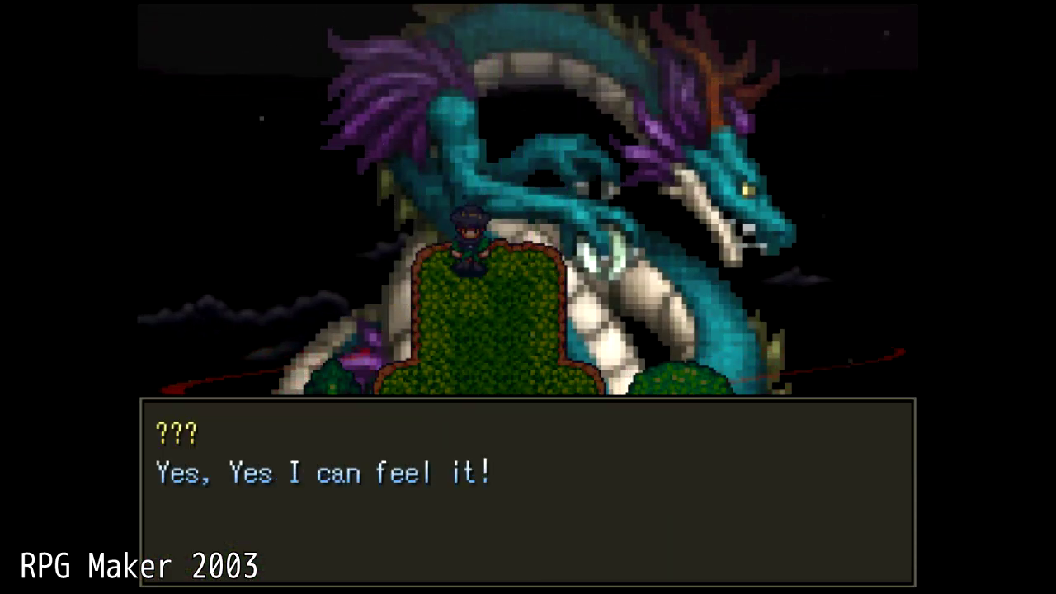
key("Return")
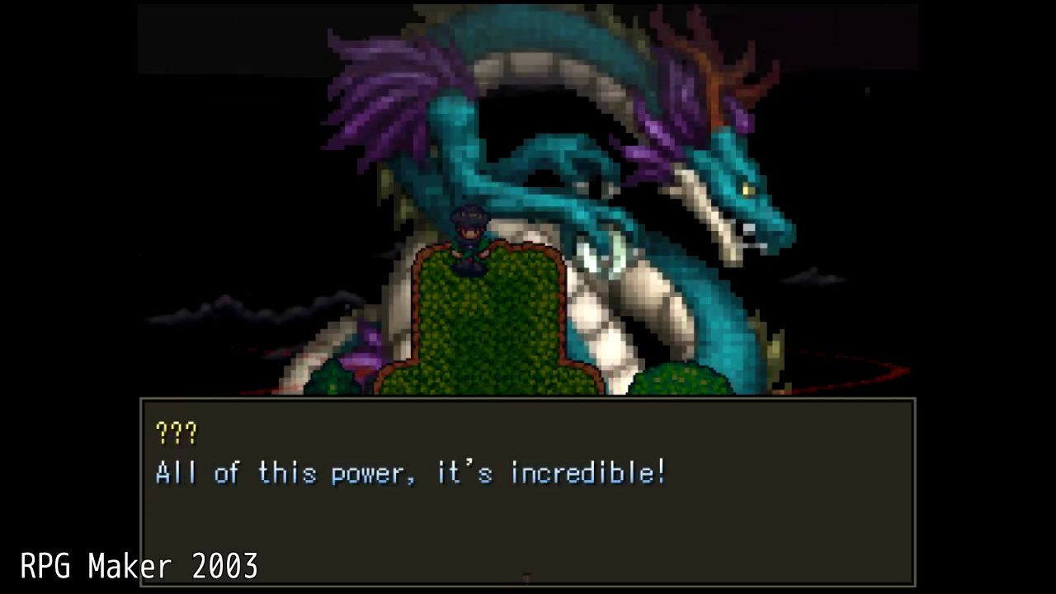
key("Return")
key("Return")
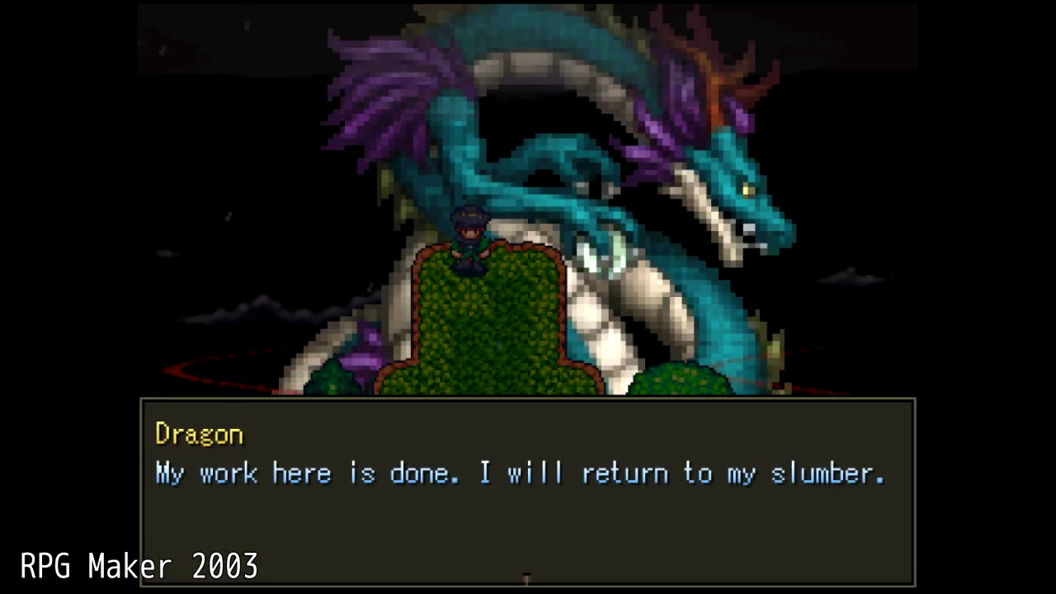
key("Return")
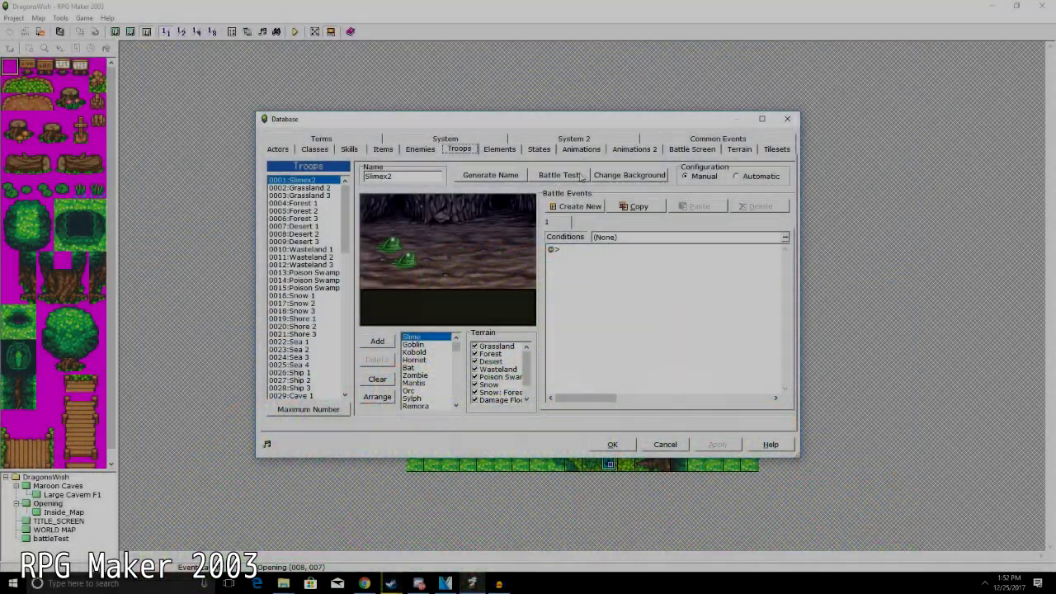
Look over the database's terms, actors and elements, and return to the Slimex2 troop
left_click(578, 175)
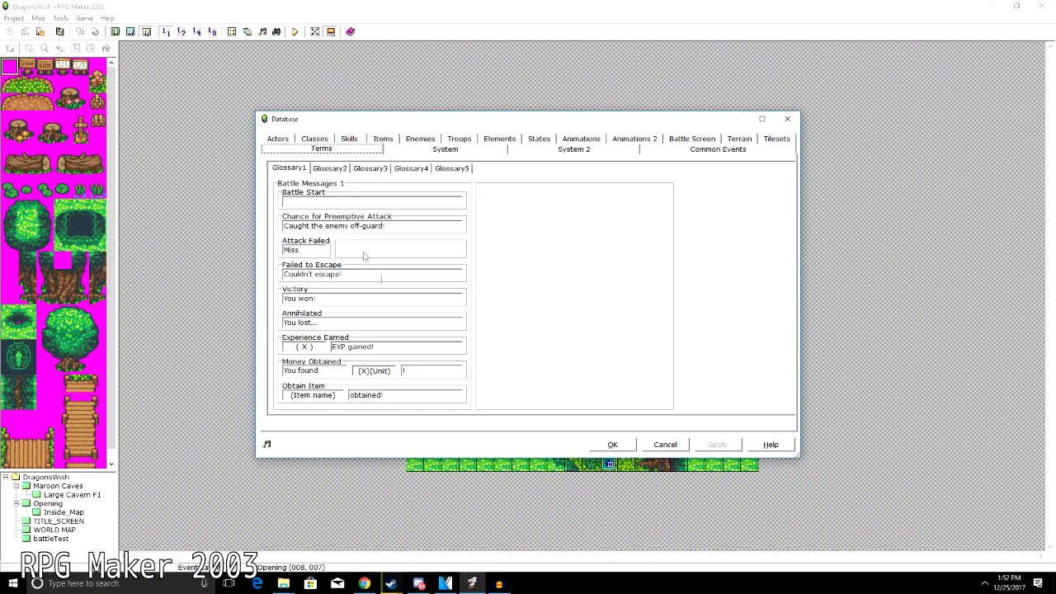
left_click(278, 138)
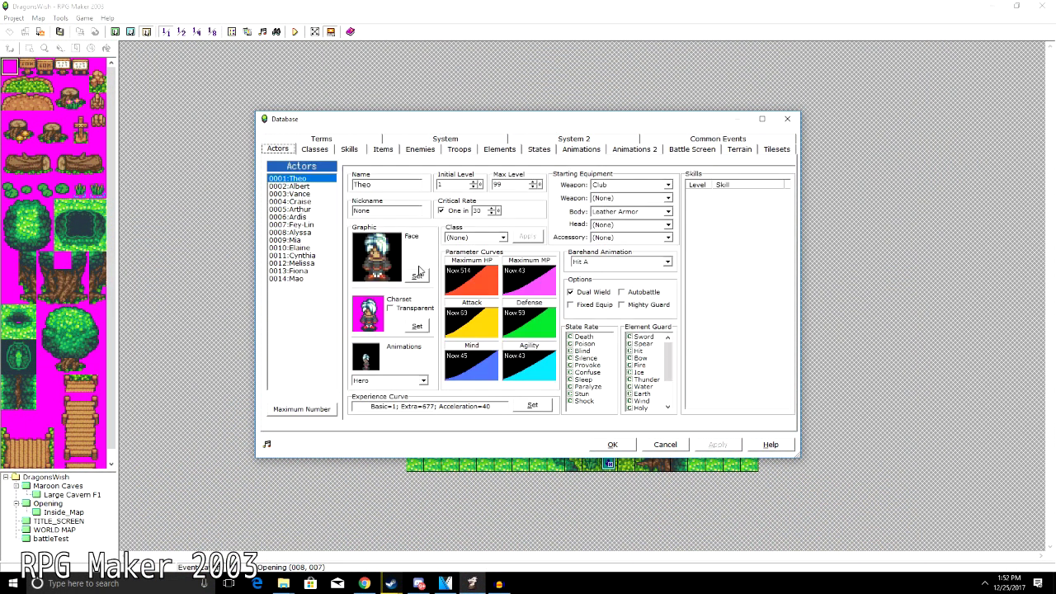
left_click(500, 148)
left_click(459, 148)
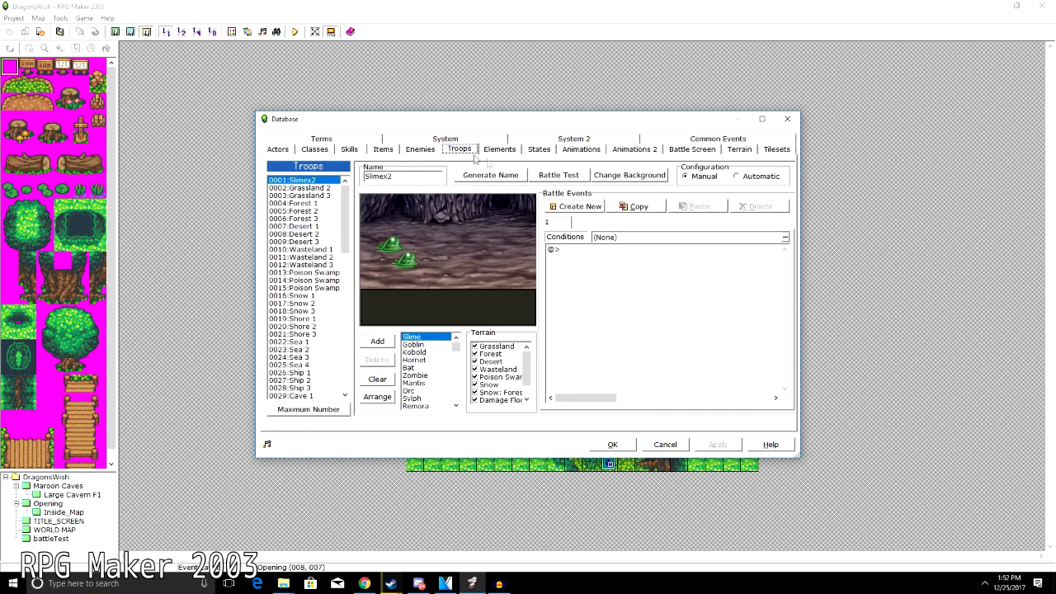
Run a battle test with the Slimex2 troop
left_click(576, 178)
left_click(576, 432)
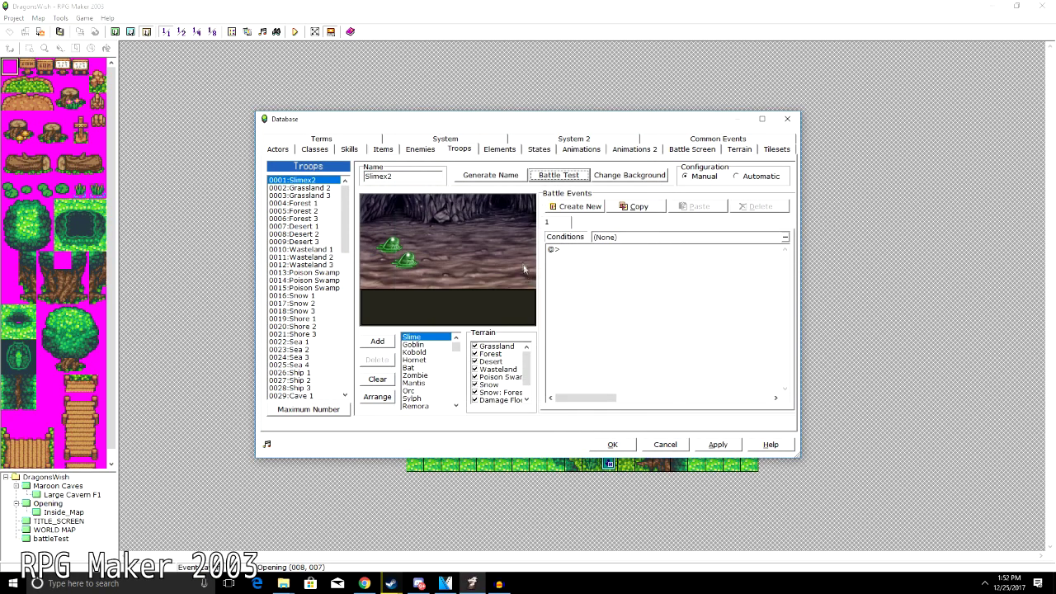
left_click(567, 178)
left_click(603, 162)
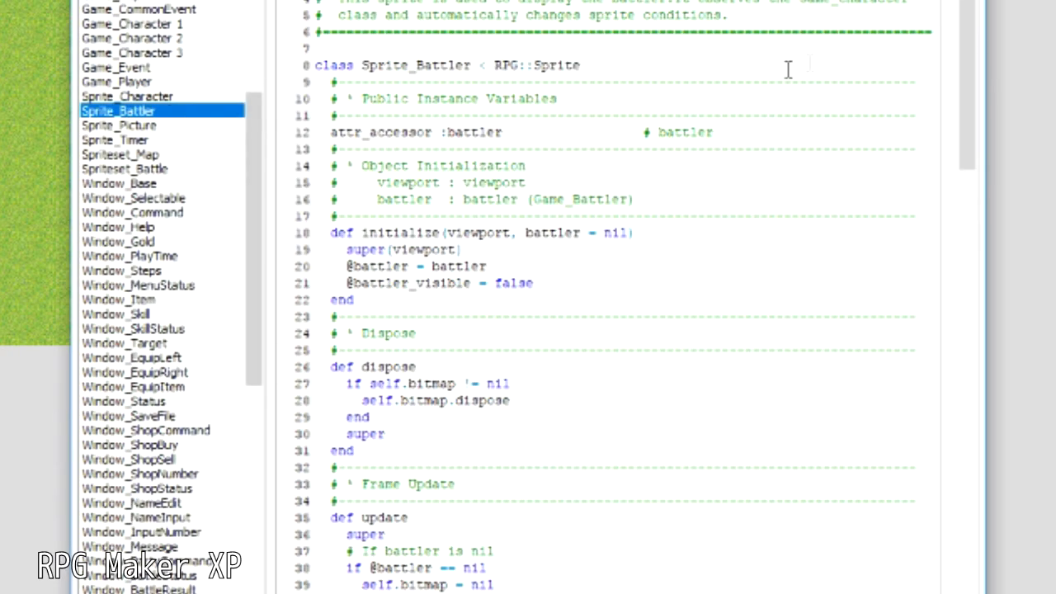
Read through the Sprite_Battler and Sprite_Picture scripts, and browse the window scripts further along the script list
left_click_drag(971, 28, 960, 491)
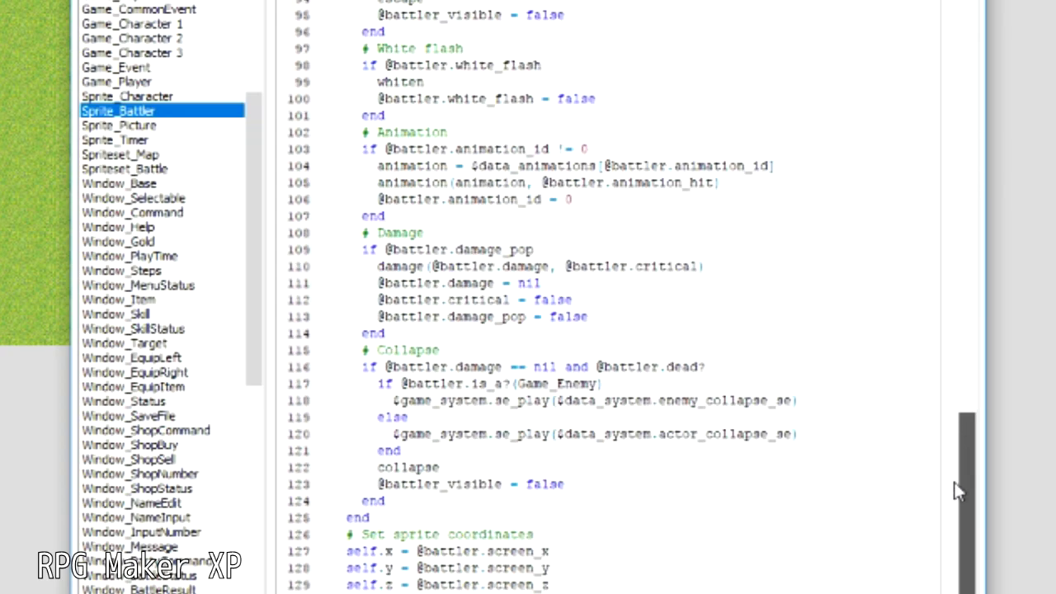
left_click(132, 125)
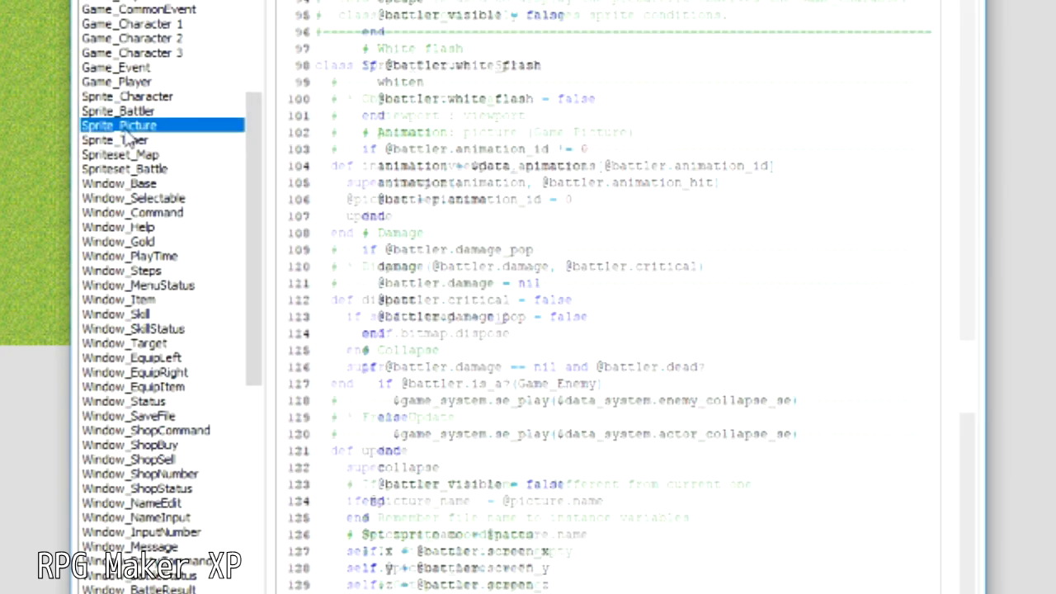
left_click(175, 272)
left_click_drag(258, 287, 405, 561)
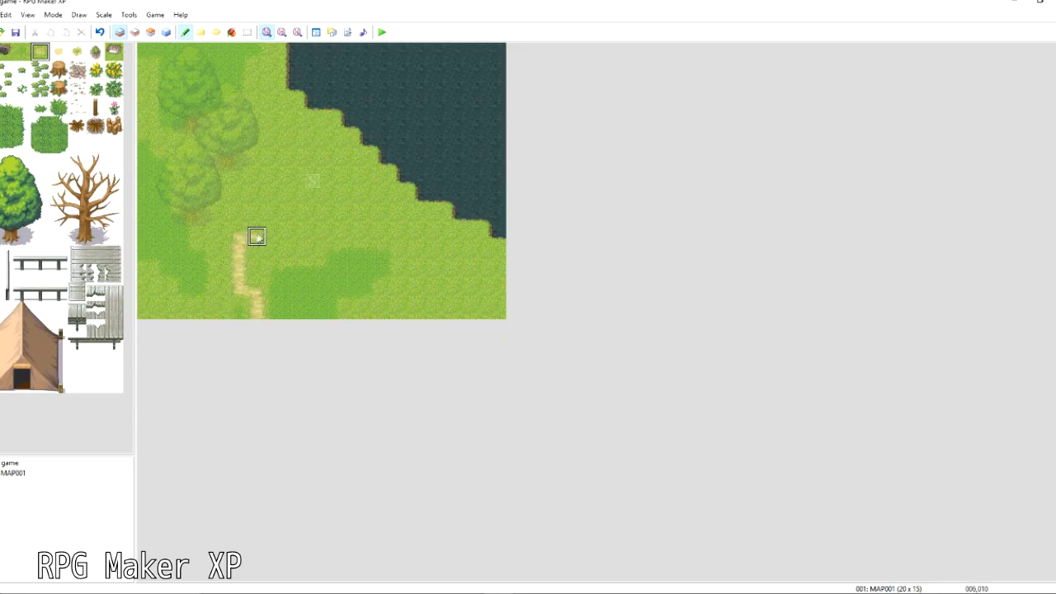
Paint a pale sand patch on layer 2 of MAP001 between the winding path and the lake, undoing the first stroke
left_click(166, 32)
left_click(137, 32)
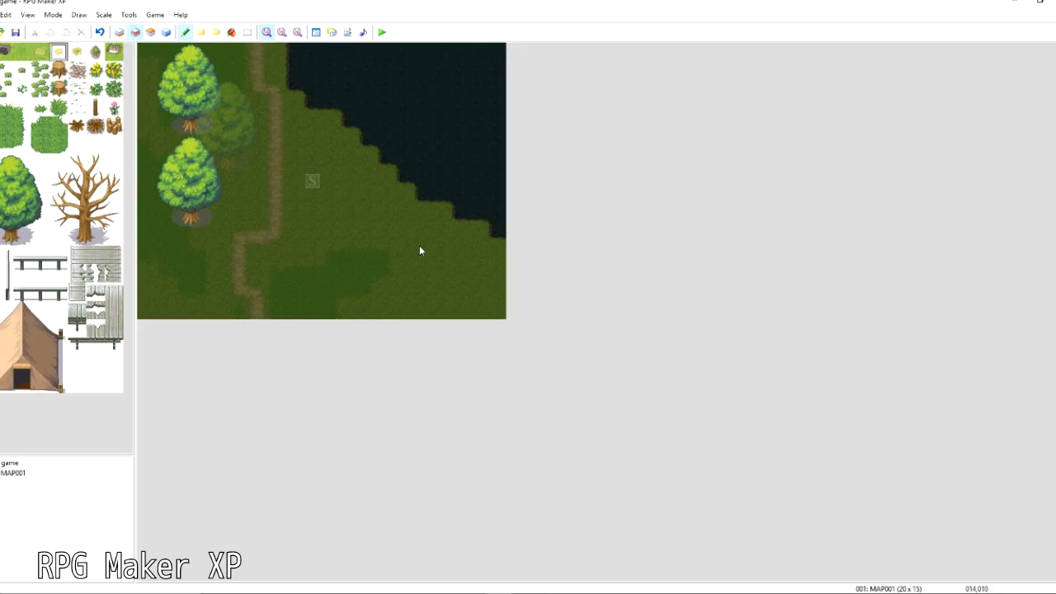
left_click_drag(401, 254, 358, 242)
key("ctrl+z")
left_click_drag(423, 255, 453, 274)
Paint a dirt patch on layer 1 around the sand patch and view all layers combined
left_click(120, 32)
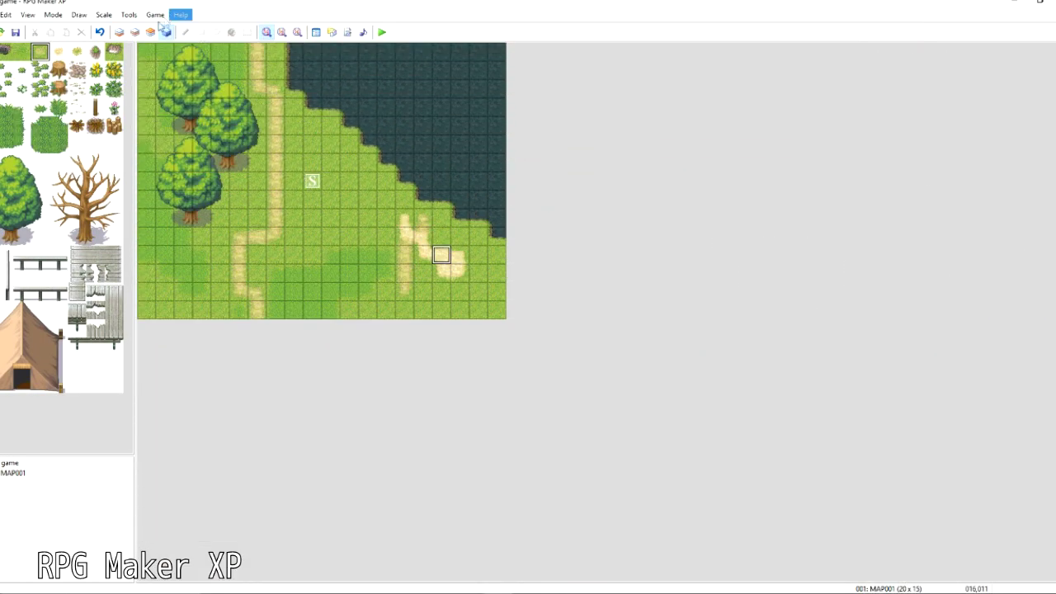
left_click(122, 34)
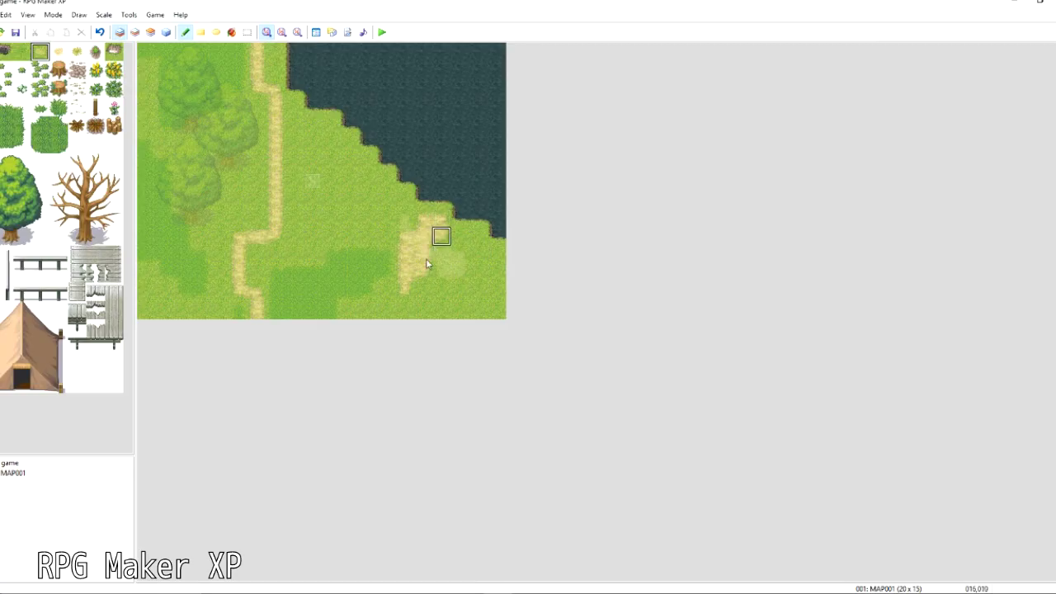
left_click(168, 34)
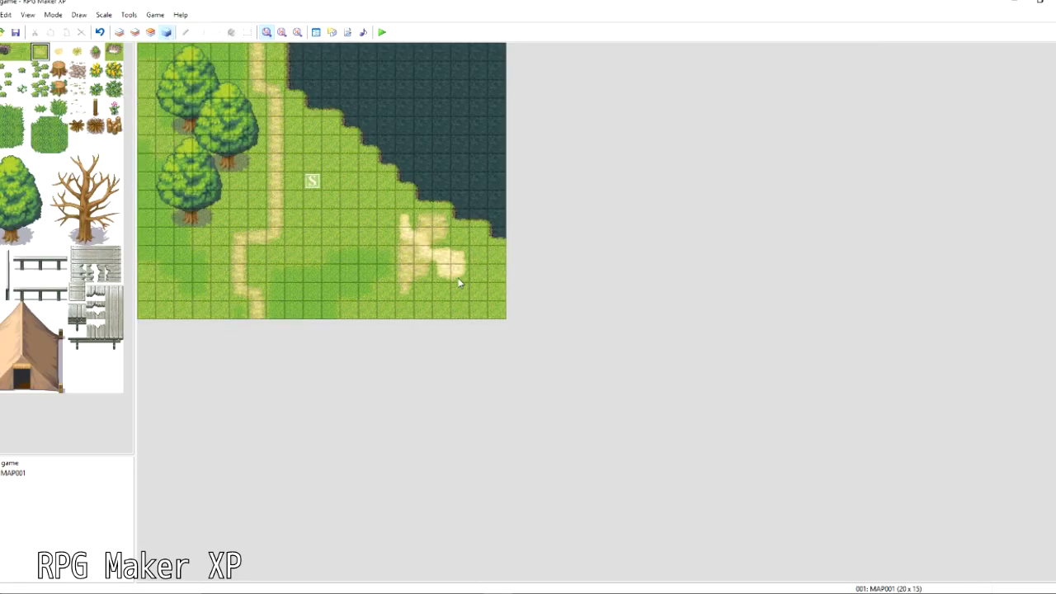
Paint a short curved strip of pale grass on layer 3 over the sand patch and view all layers combined
left_click(134, 33)
left_click(150, 33)
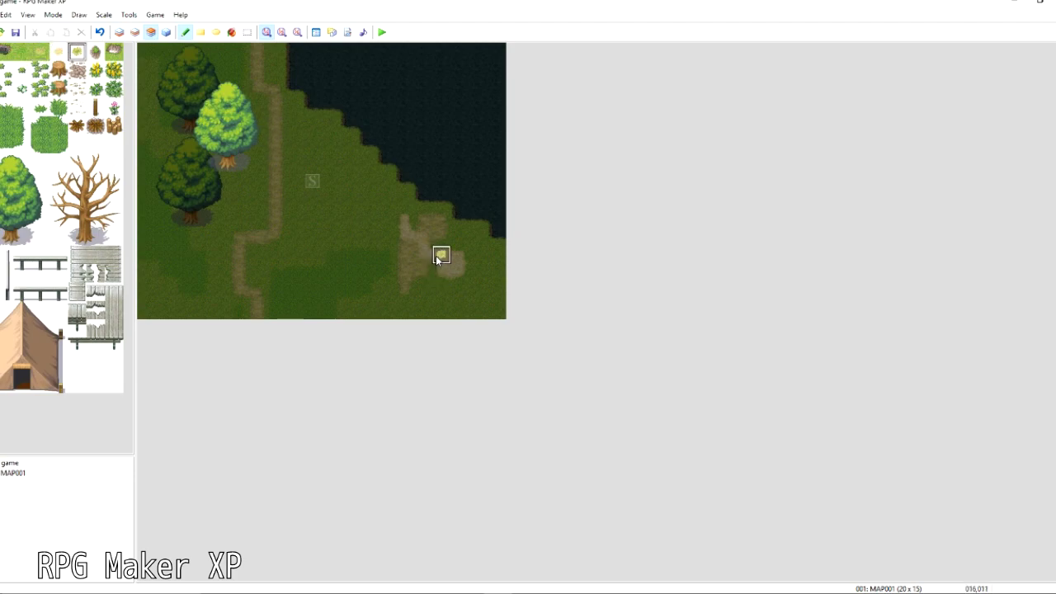
left_click(168, 32)
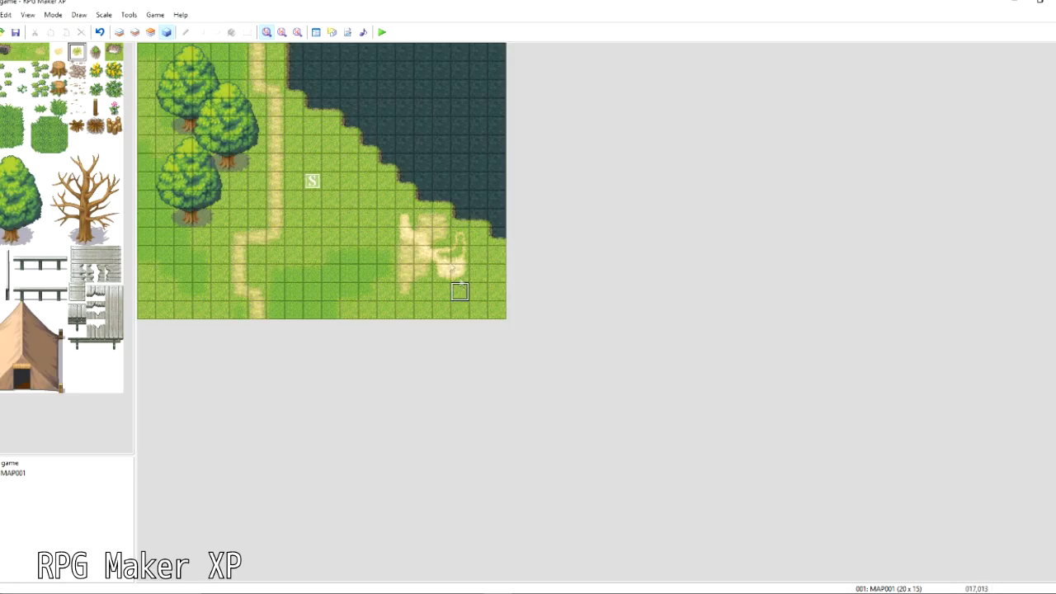
Check the tiles on layers 1 and 3, and place a bare tree on layer 2 near the map's lower edge
left_click(120, 34)
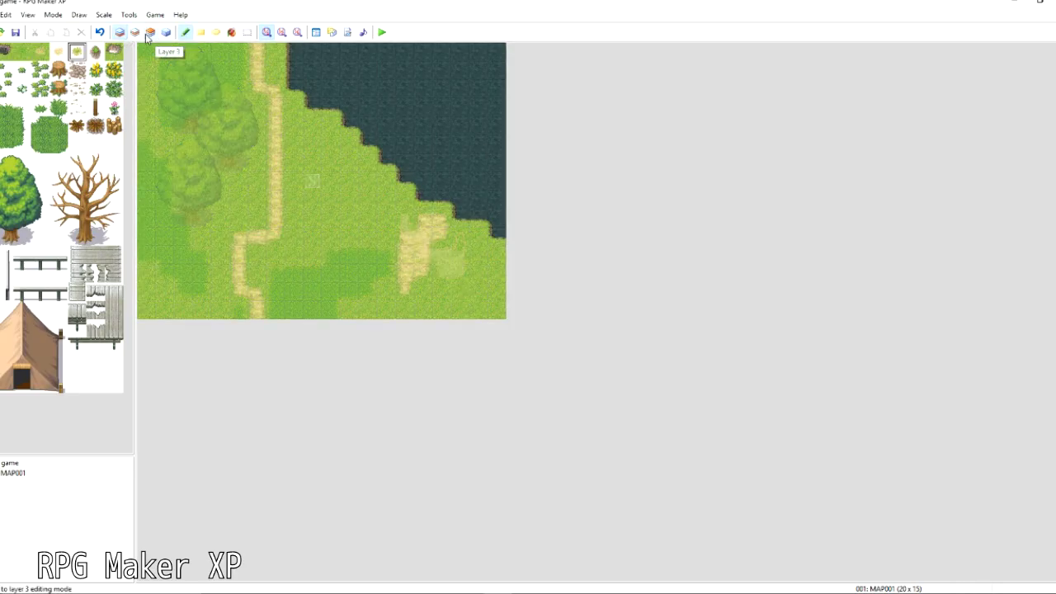
left_click(151, 32)
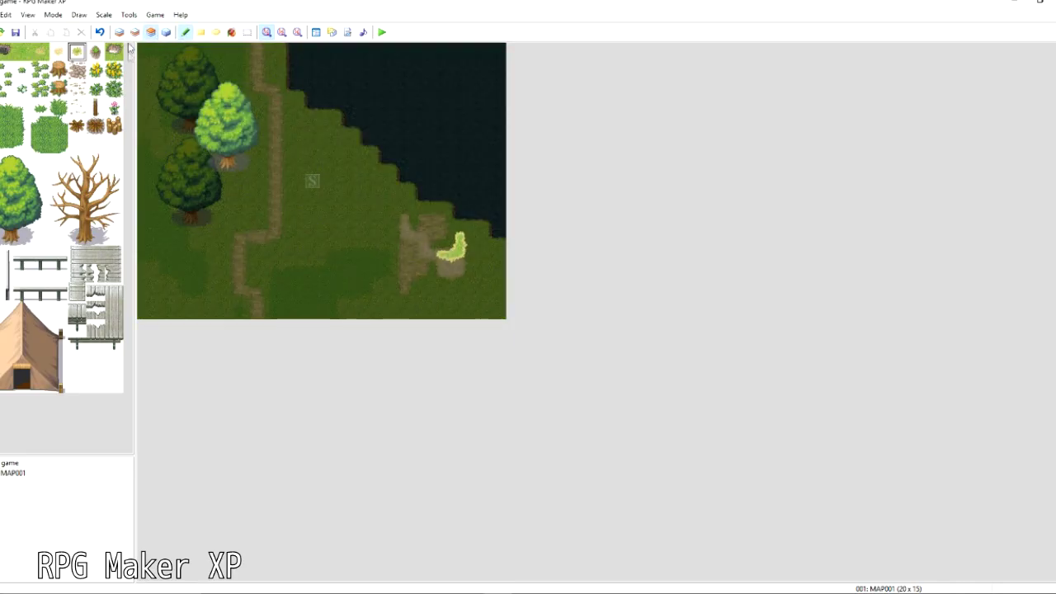
left_click(135, 33)
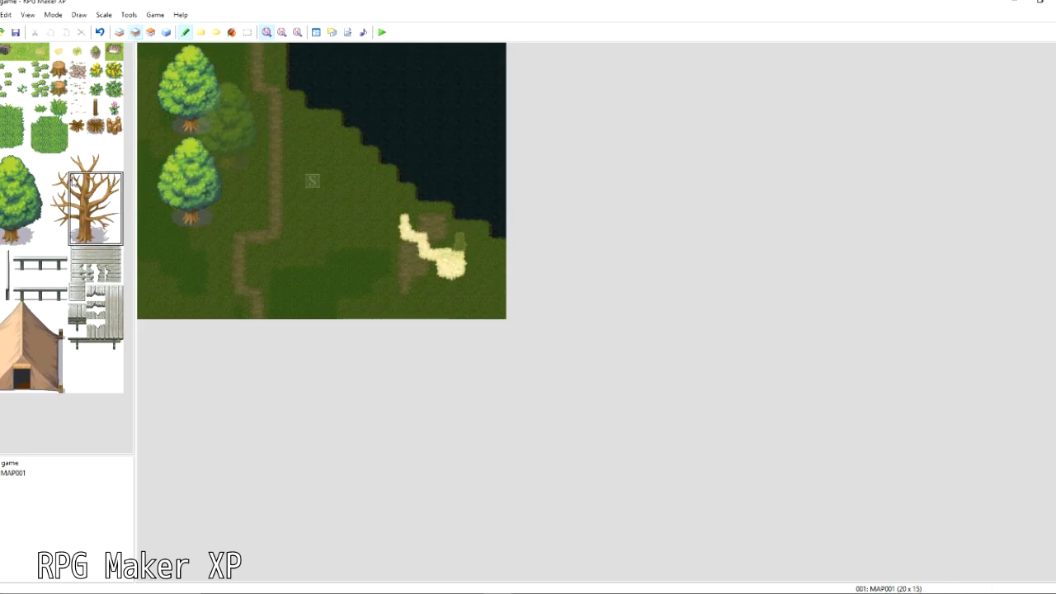
left_click(337, 250)
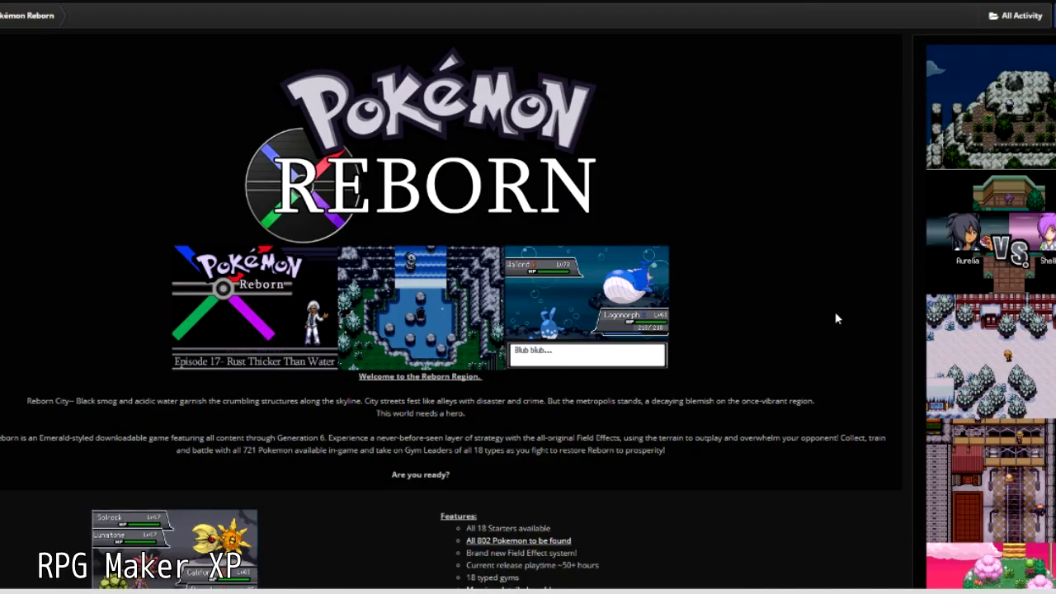
Skim the Pokémon Reborn web page from its header to the features list and download section
scroll(837, 318, "down", 4)
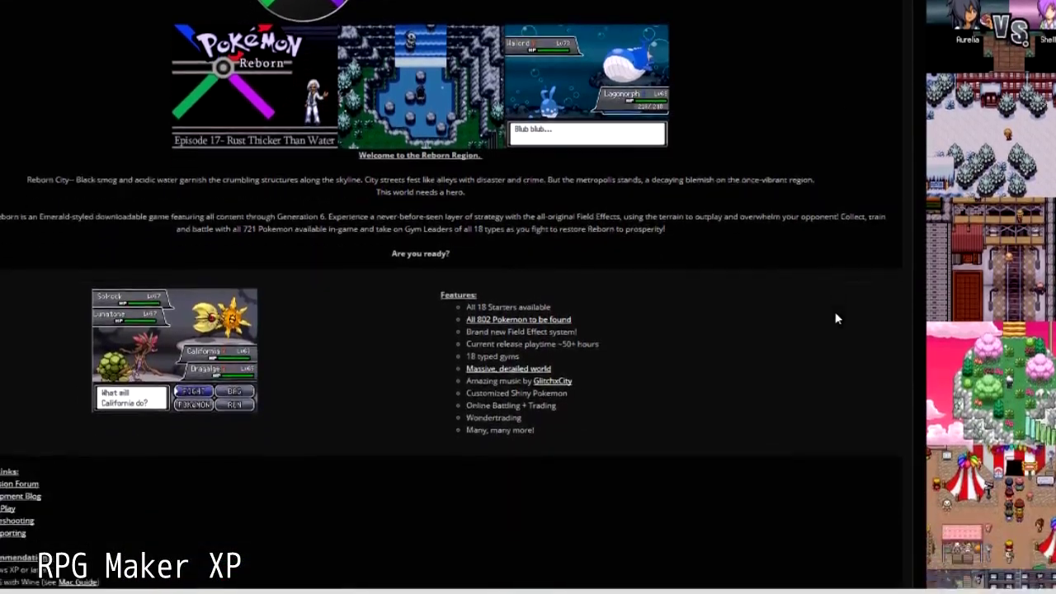
scroll(617, 259, "up", 2)
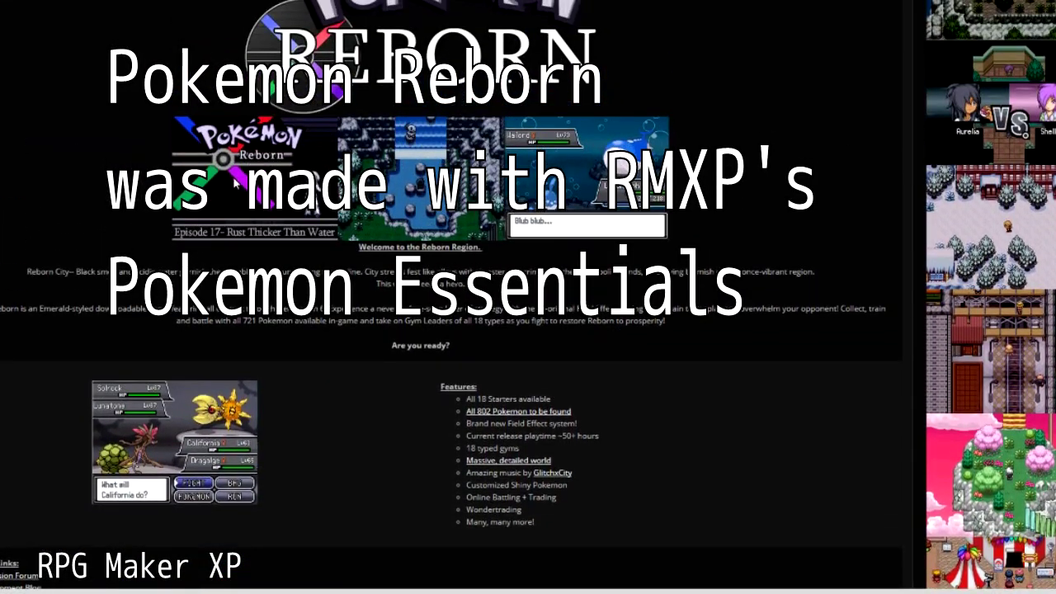
scroll(406, 223, "up", 5)
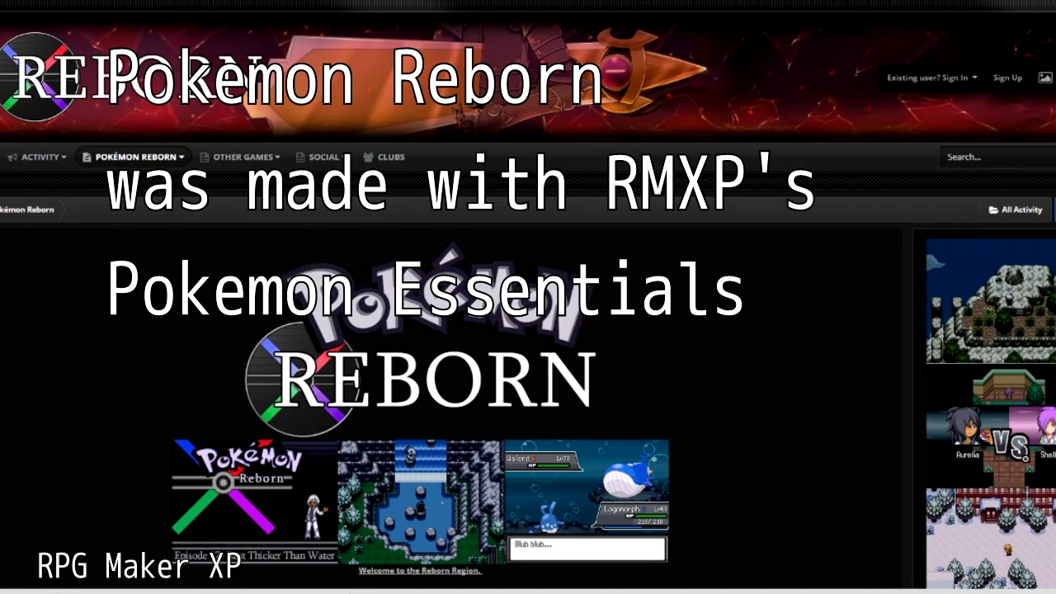
scroll(133, 281, "down", 10)
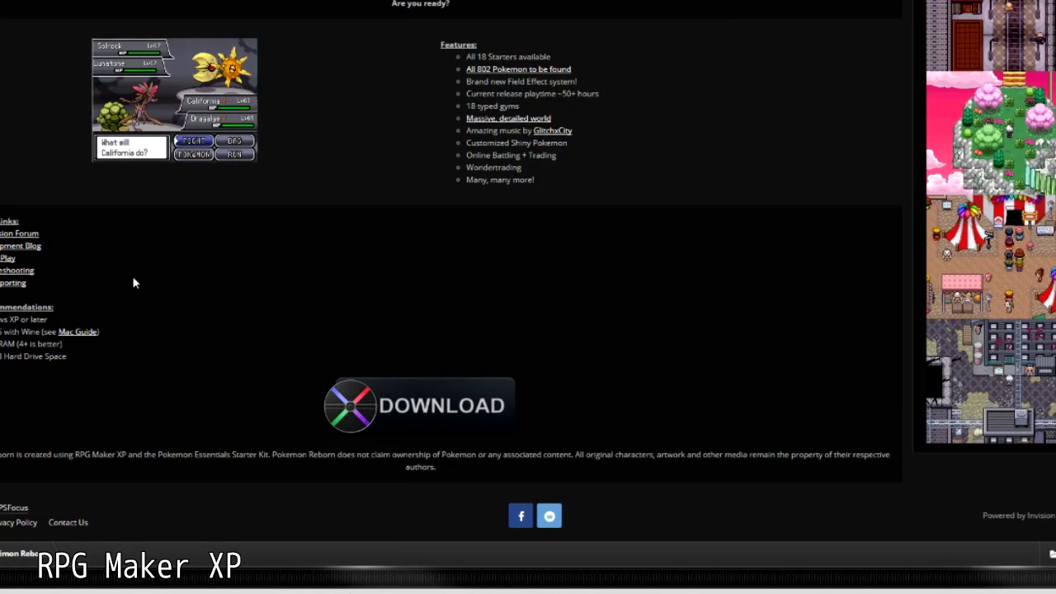
scroll(133, 283, "up", 5)
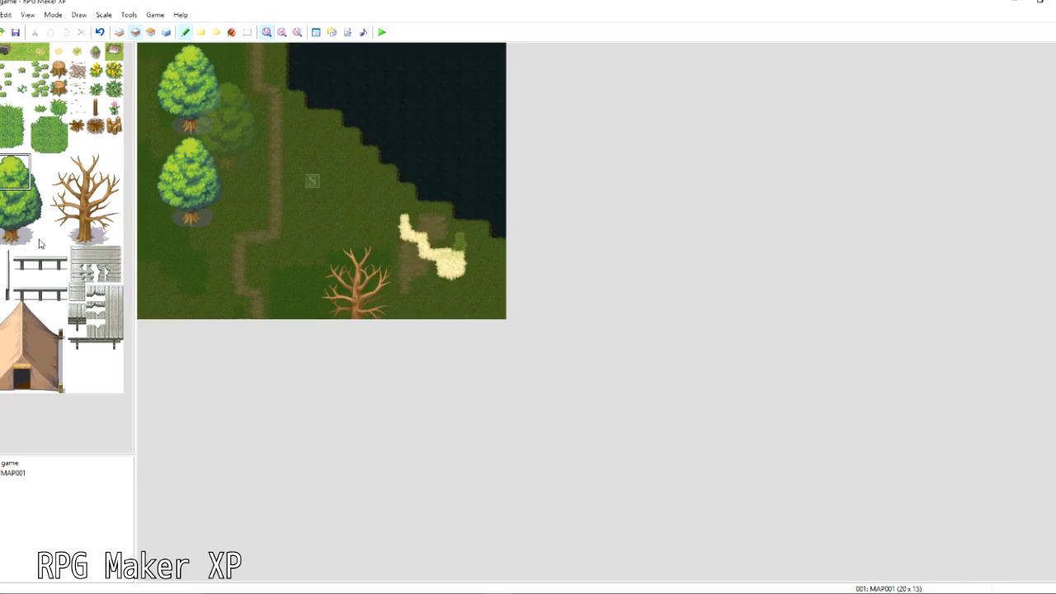
Place three leafy trees on layer 2, two along the map's lower edge and one at the lake shore
left_click_drag(38, 243, 1, 162)
left_click(147, 291)
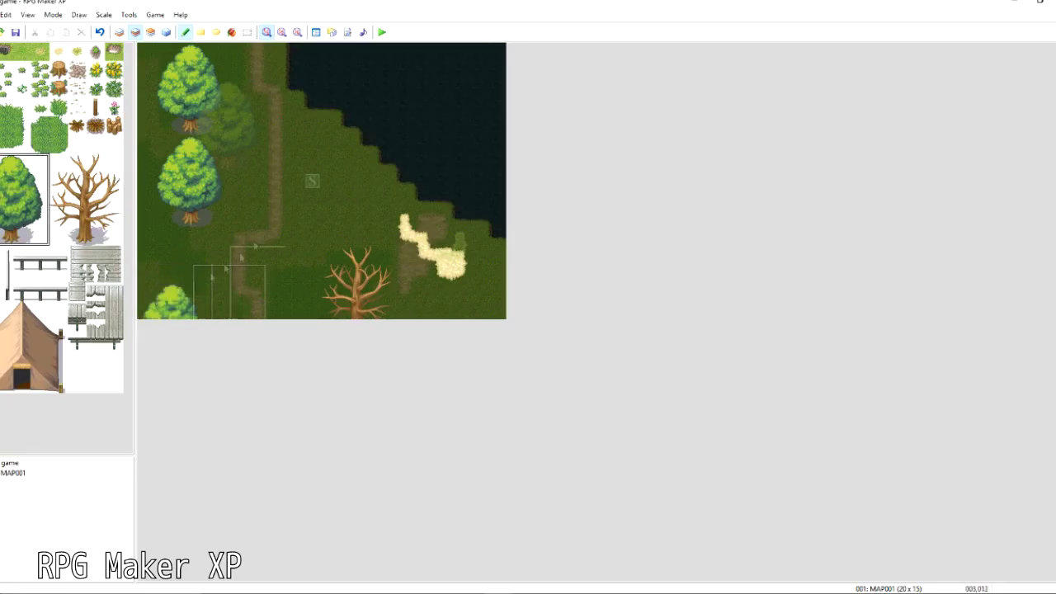
left_click(257, 309)
left_click(442, 161)
Place three more leafy trees on layer 3: on the lake bank, at the map's lower edge and between those two
left_click(151, 33)
left_click(336, 94)
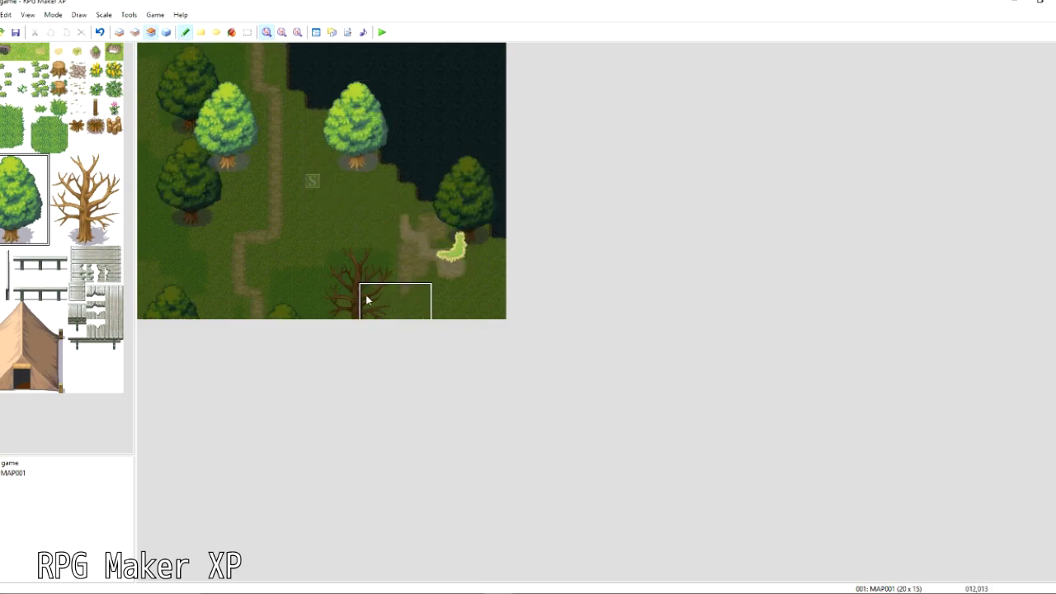
left_click(366, 300)
left_click(375, 187)
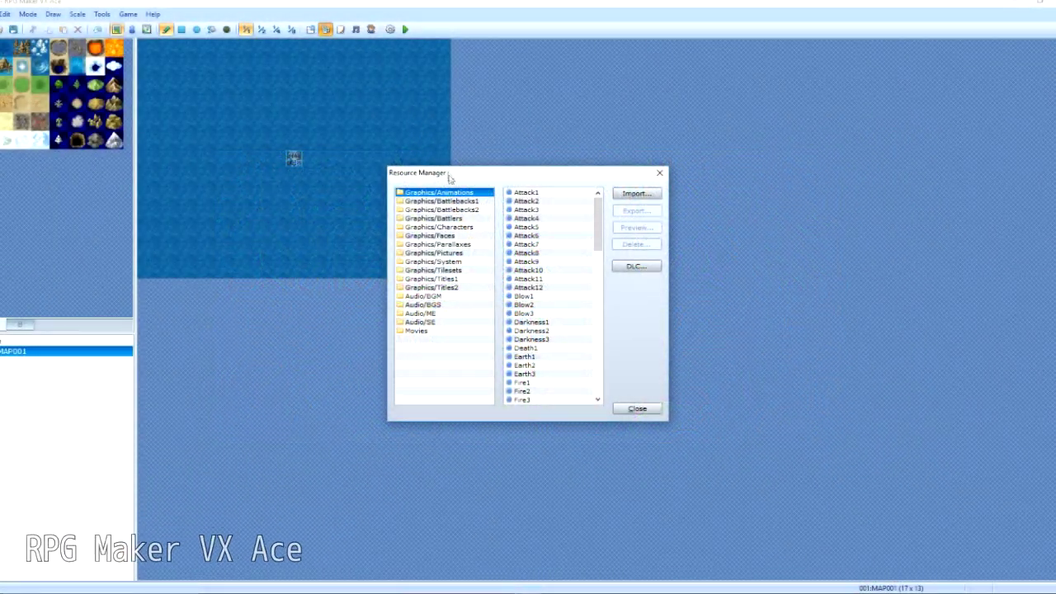
Close the Resource Manager and open the sound test
key("Escape")
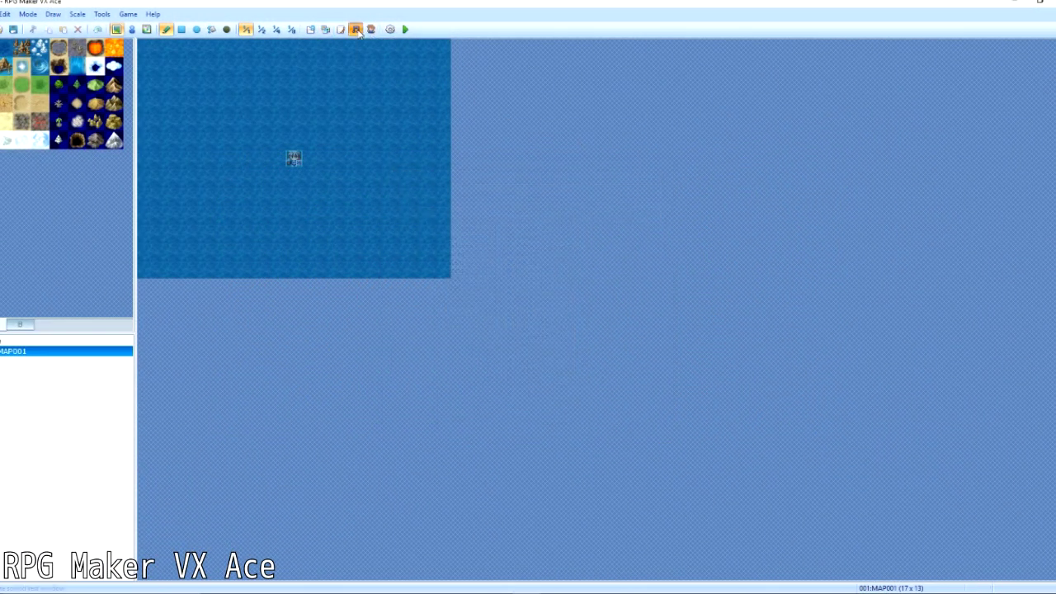
left_click(356, 29)
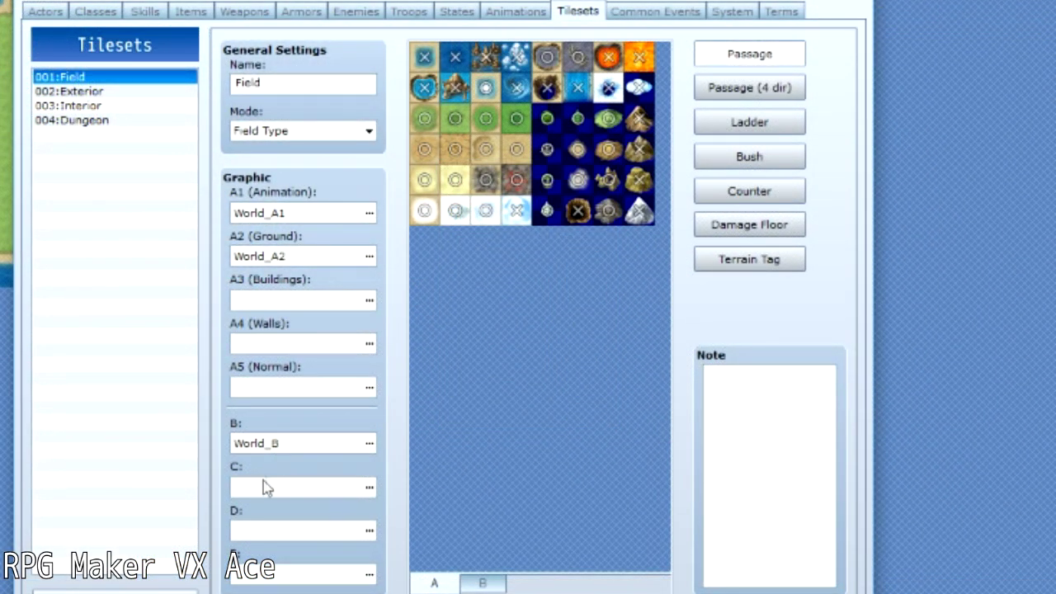
Assign Inside_C as the Field tileset's C graphic and show its C tiles
left_click(262, 489)
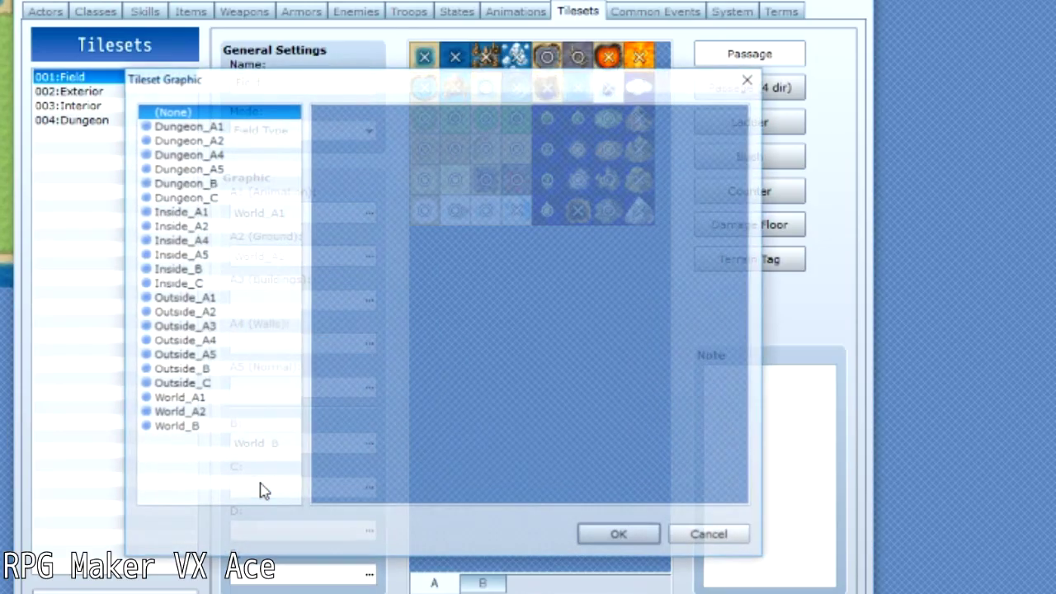
left_click(186, 140)
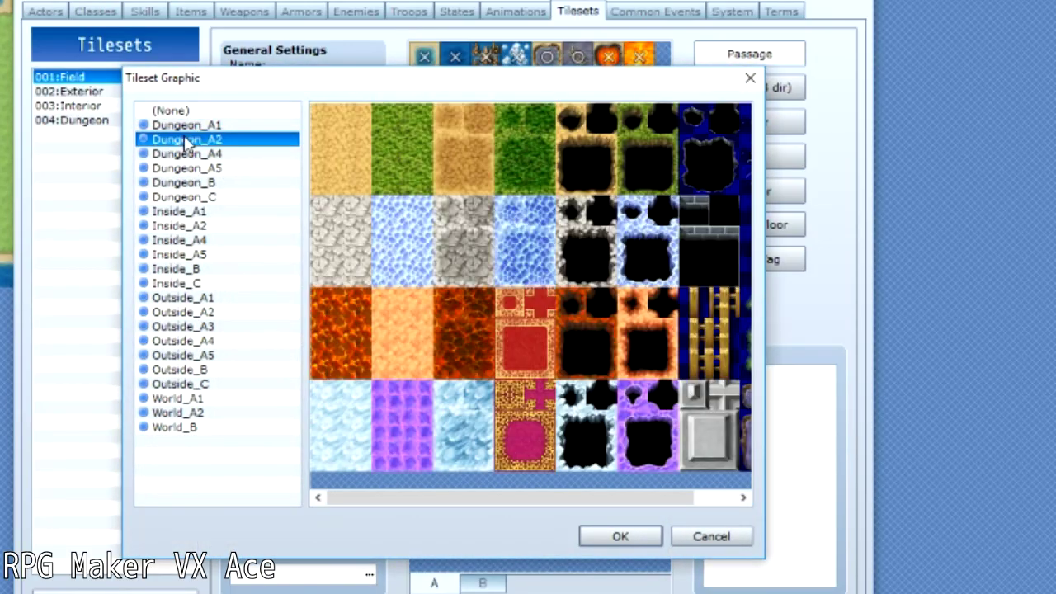
left_click(175, 283)
left_click(619, 535)
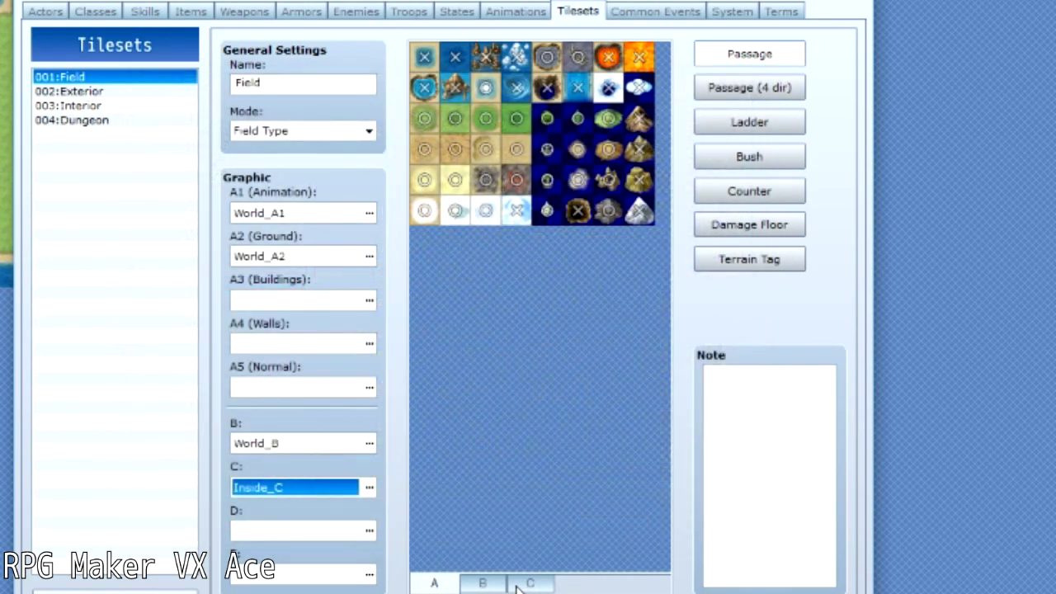
left_click(518, 584)
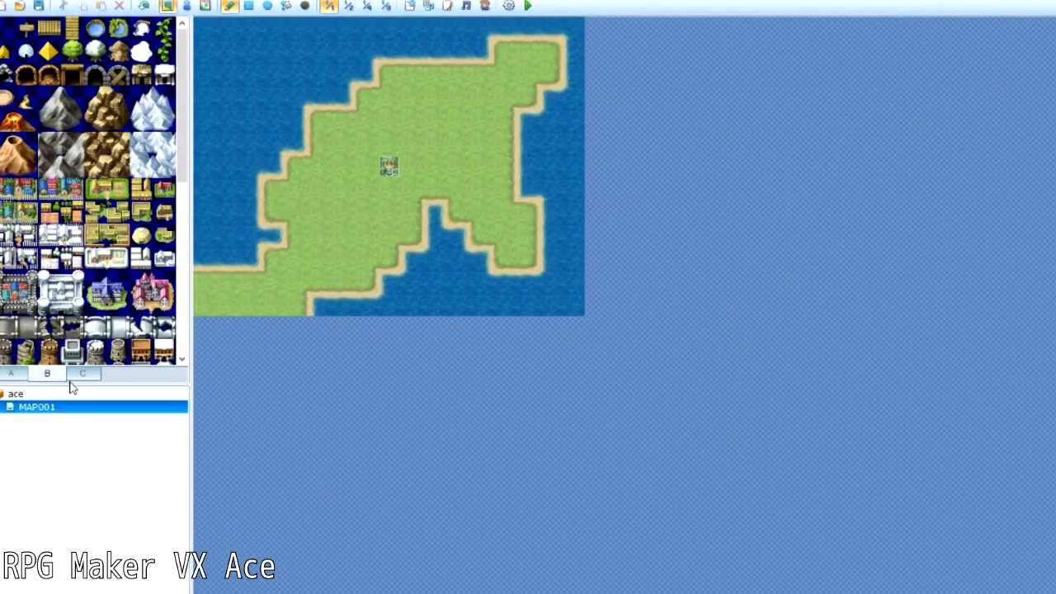
Place a food dish from tile set C and a brown rocky mountain from tile set B on the island
left_click(89, 375)
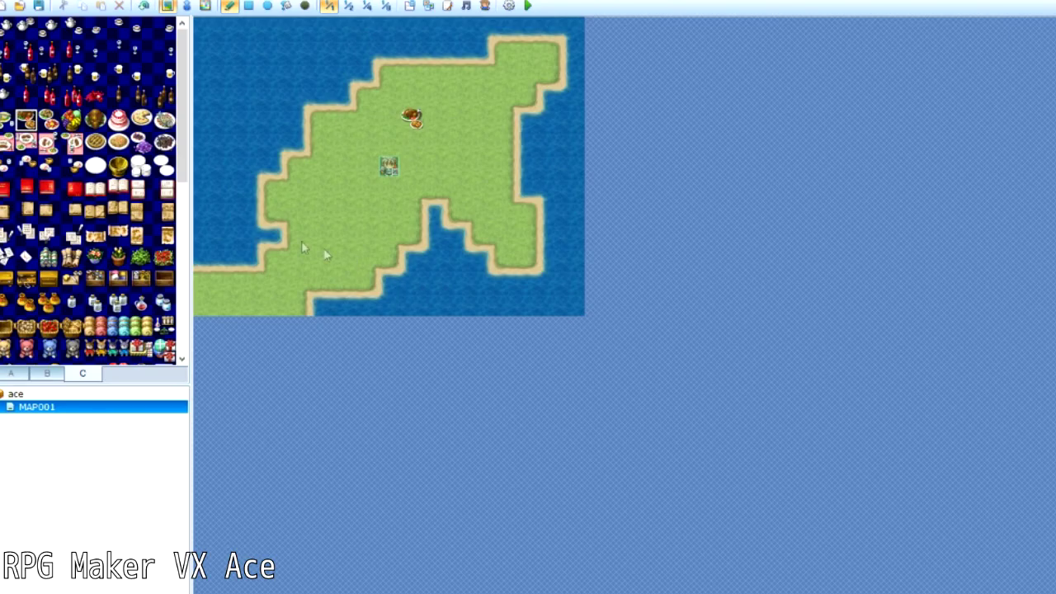
left_click(47, 373)
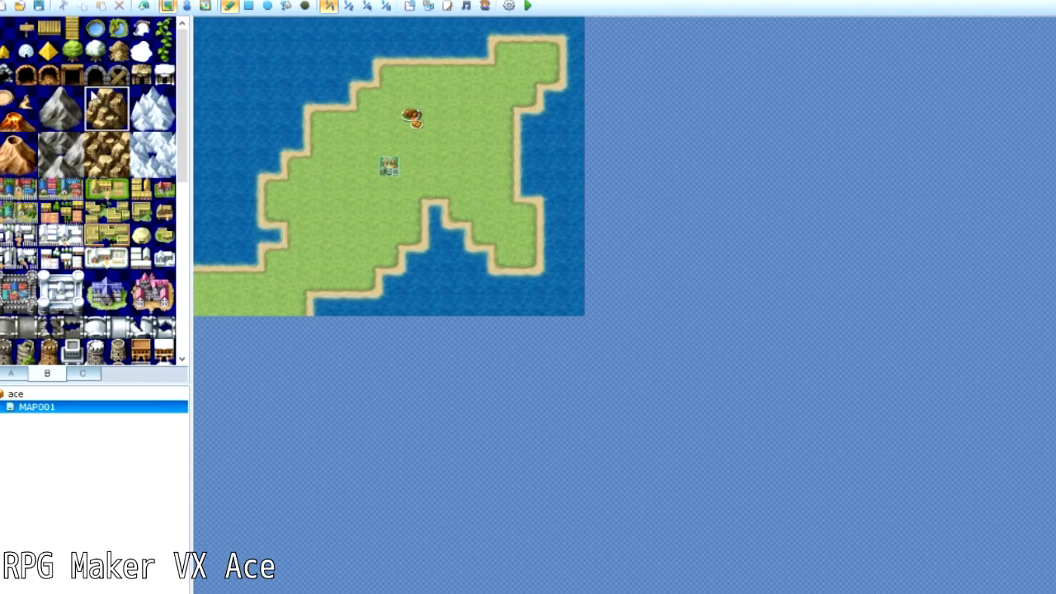
left_click(455, 61)
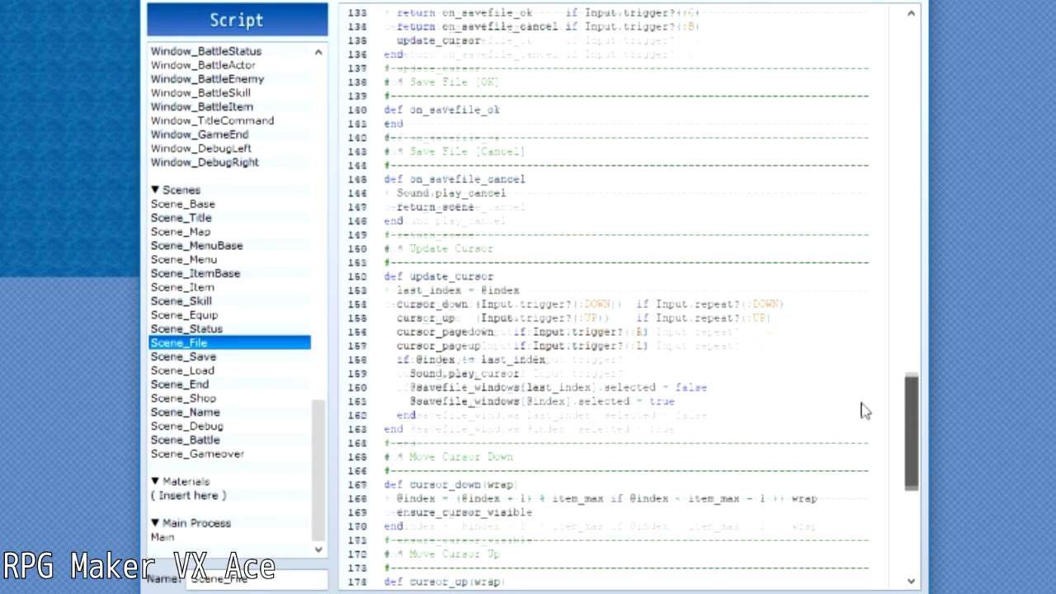
Skim the code of the Scene_File script
scroll(863, 427, "down", 10)
left_click(605, 416)
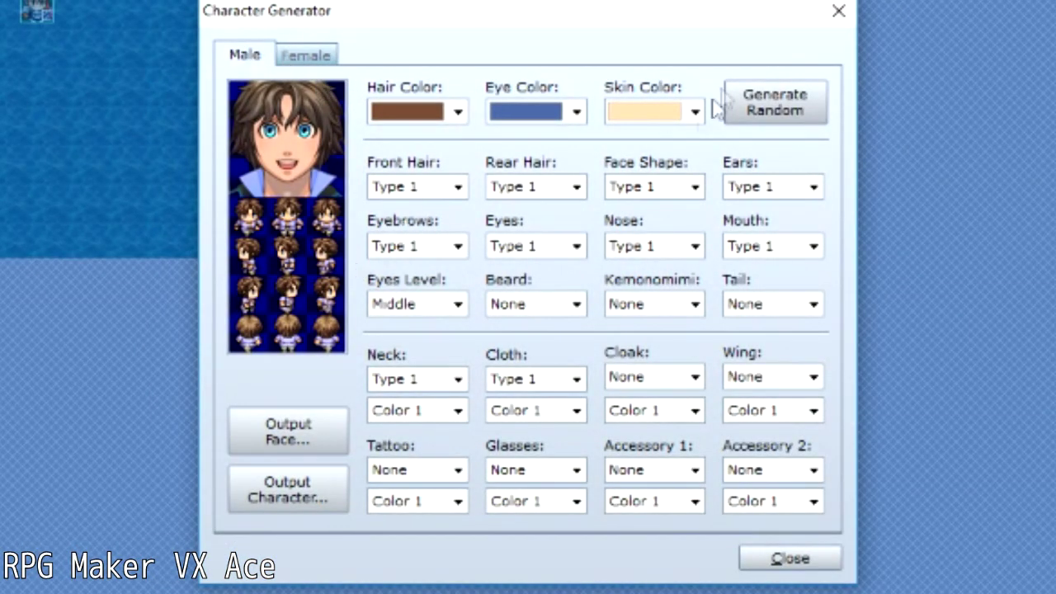
Generate random looks in the Character Generator, trying both genders and finishing on a new male character
left_click(735, 103)
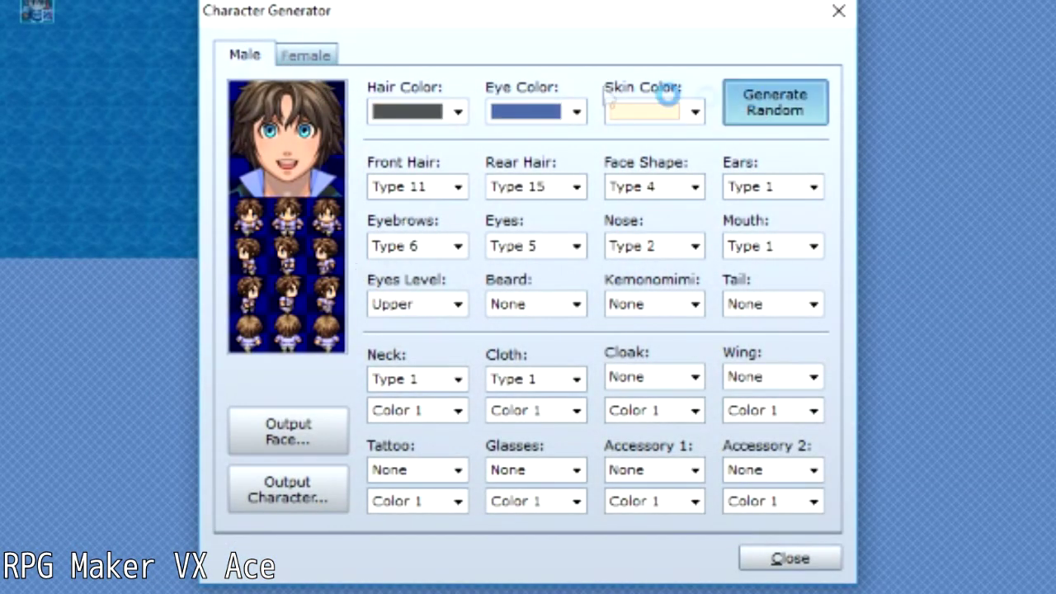
left_click(307, 56)
left_click(755, 111)
left_click(245, 56)
left_click(774, 116)
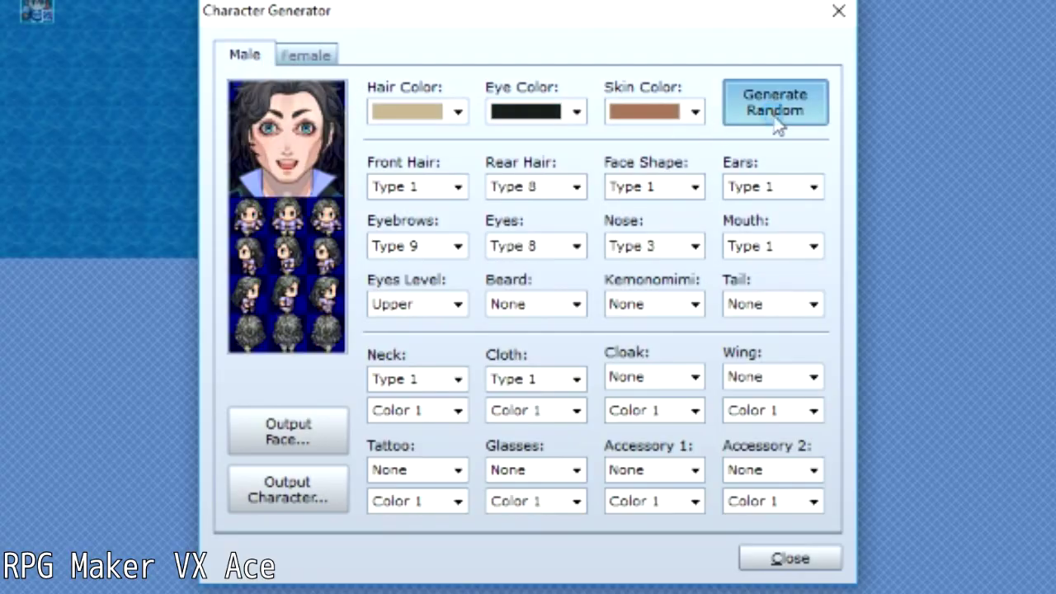
left_click(776, 116)
left_click(774, 113)
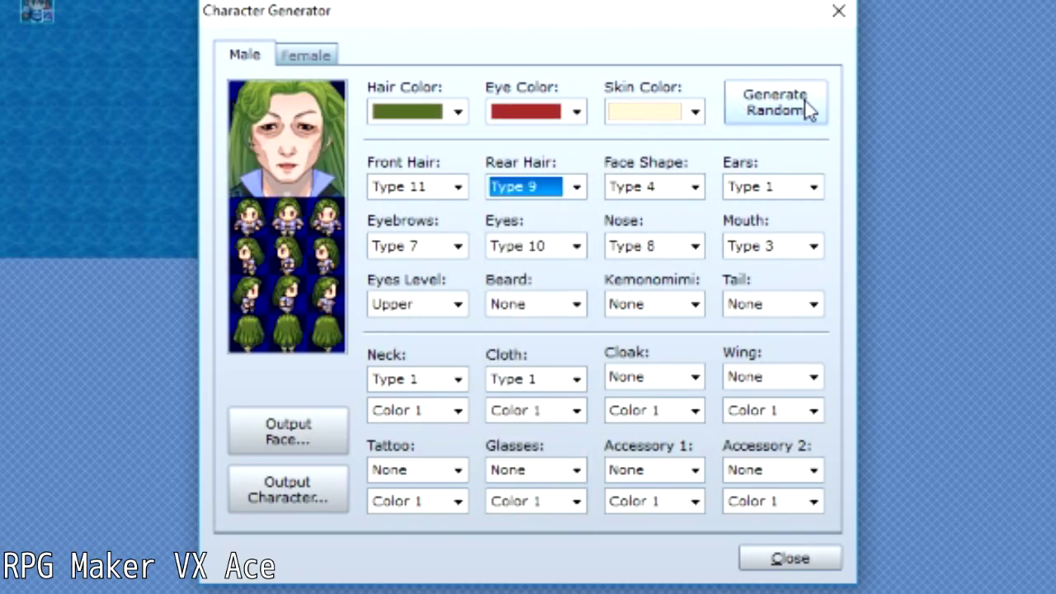
left_click(807, 98)
Export the male character's face and character graphics as PNG files, both named Abomination
left_click(347, 425)
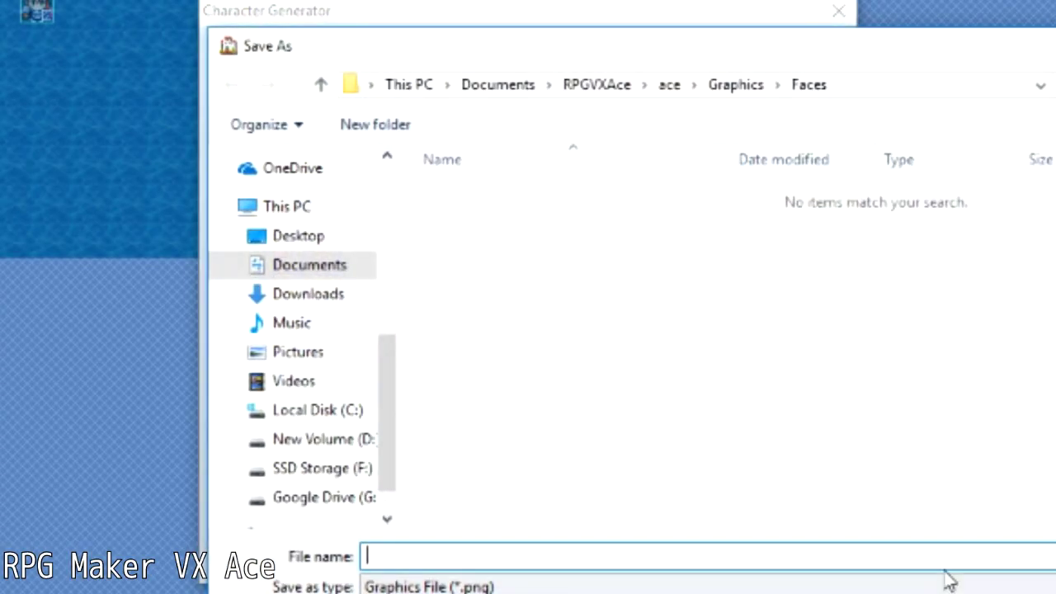
type("Abominat")
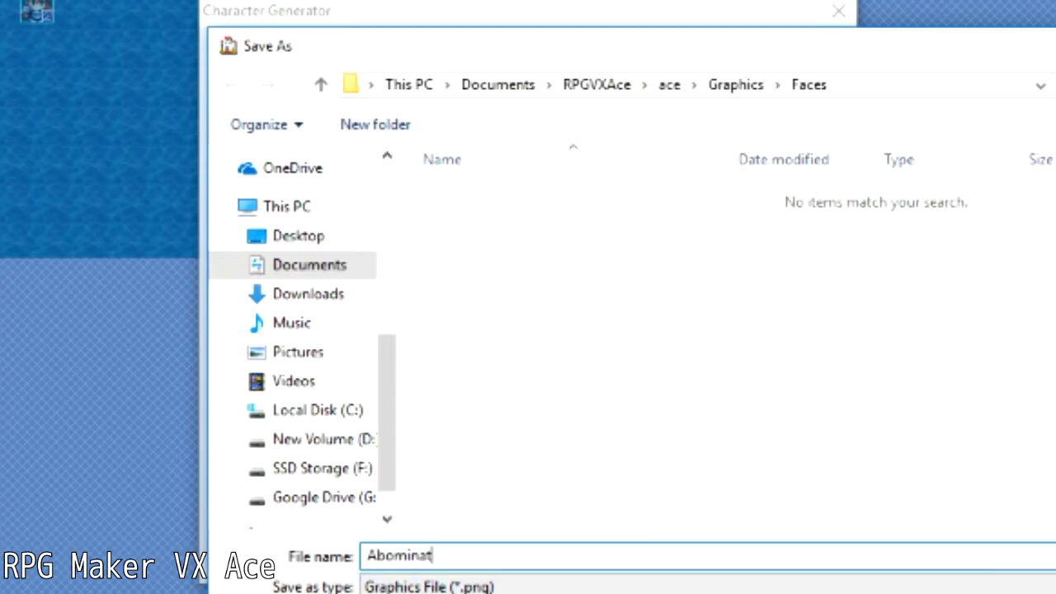
type("ion")
key("Return")
left_click(307, 493)
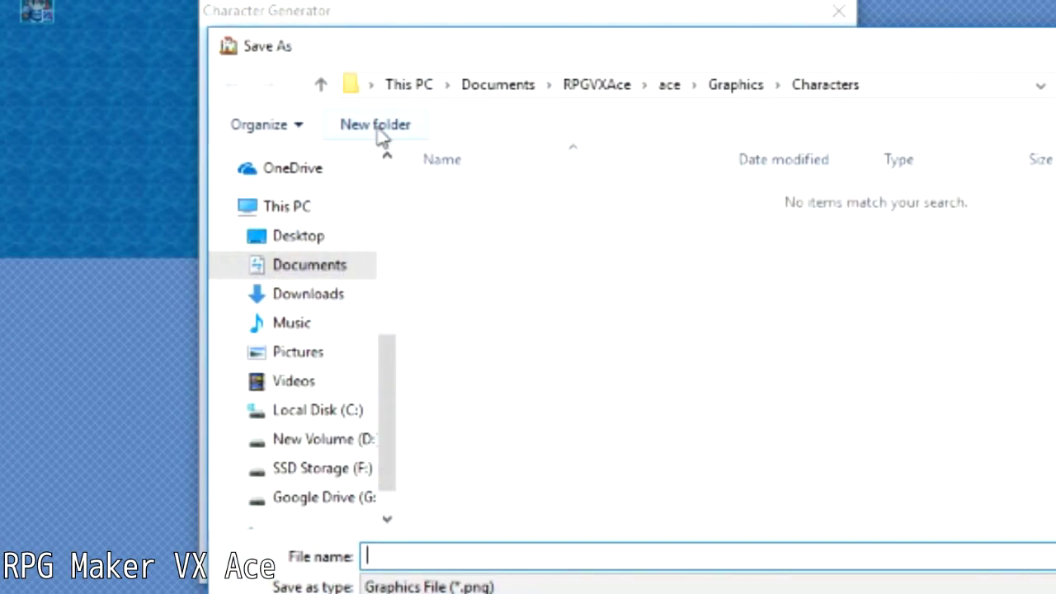
type("Abomination")
key("Return")
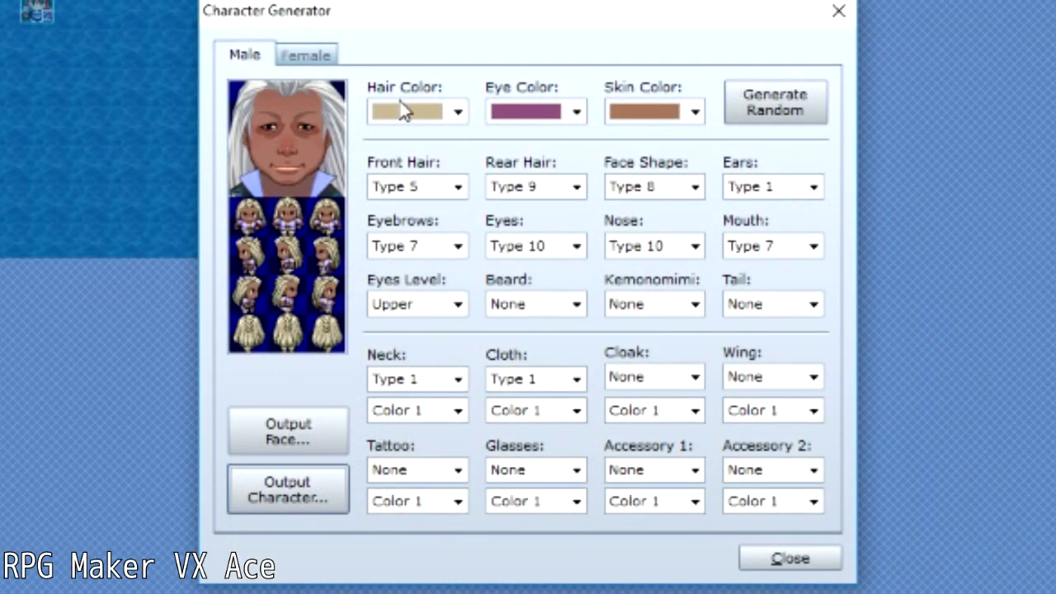
Generate a random female character and export her character graphic under the name "wtf is th"
left_click(302, 59)
left_click(743, 117)
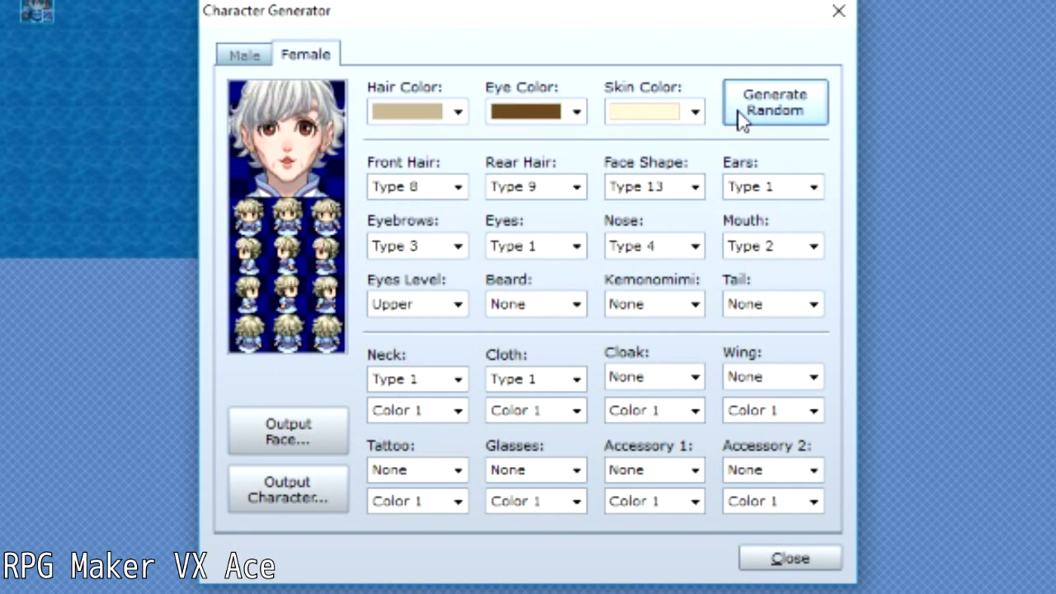
left_click(289, 500)
type("wtf is th")
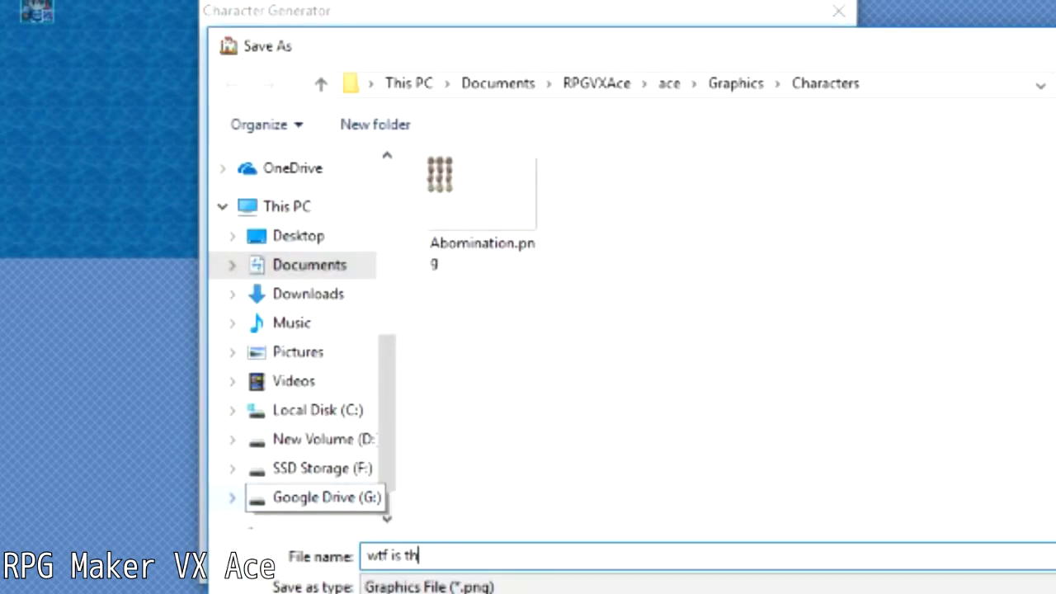
key("Return")
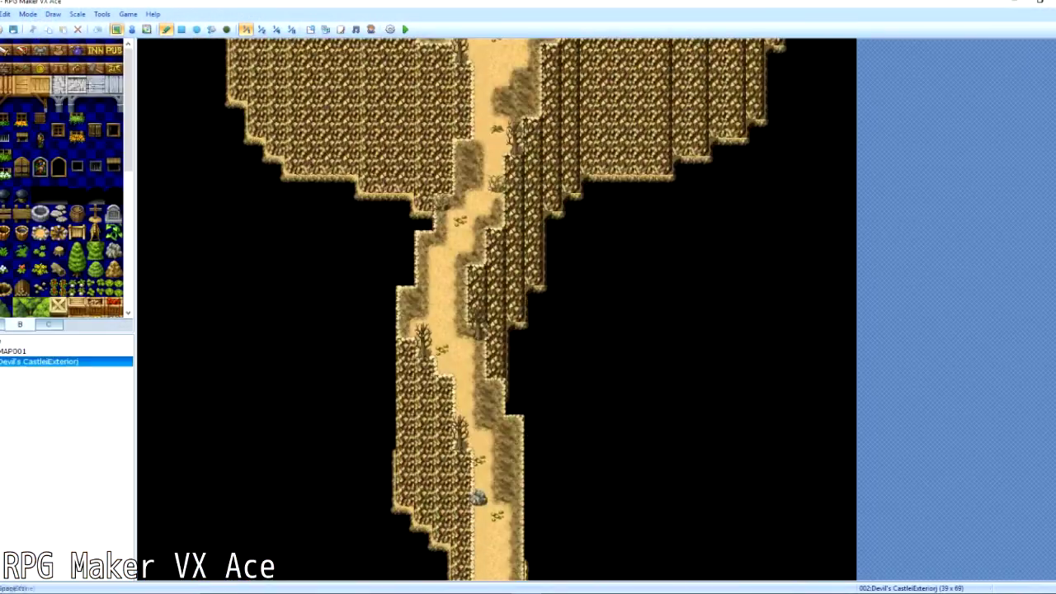
Examine the Devil's Castle exterior map from the castle to the lower path, in both event and map editing modes
left_click(151, 29)
scroll(185, 61, "up", 5)
left_click(132, 29)
middle_click(327, 311)
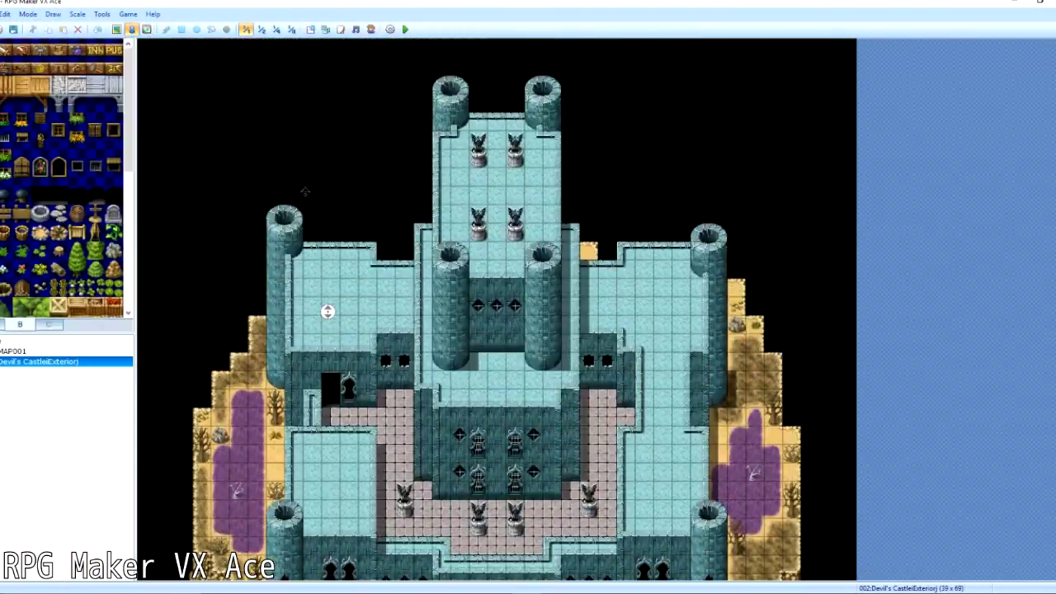
middle_click(383, 230)
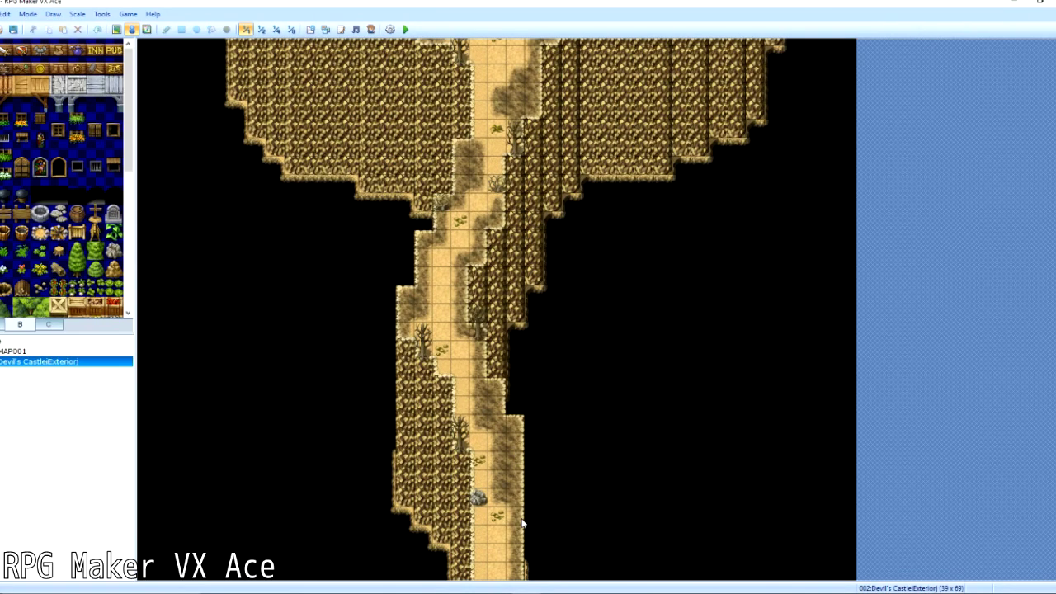
key("F5")
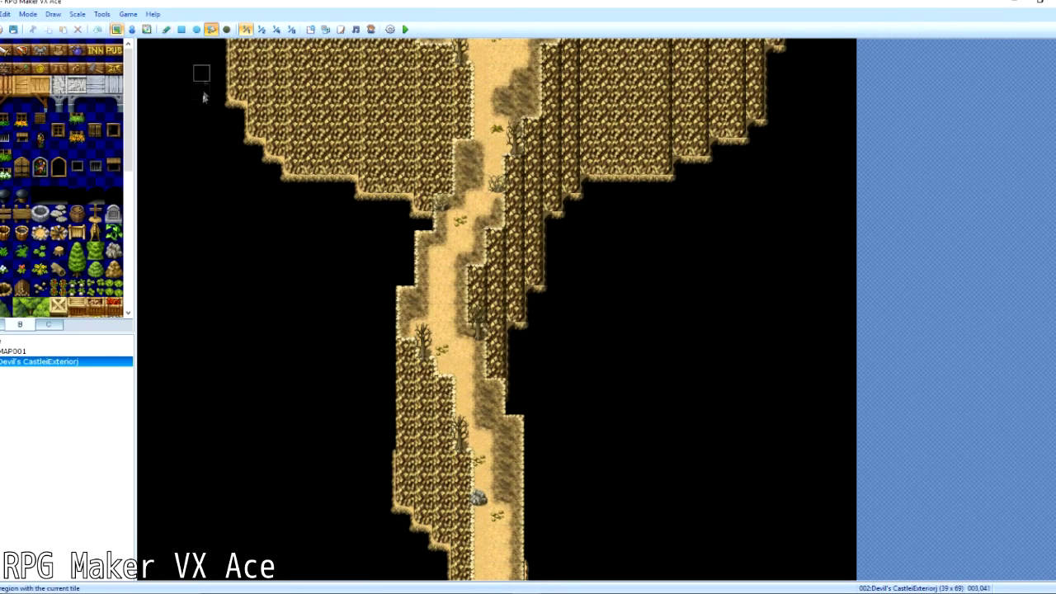
middle_click(368, 368)
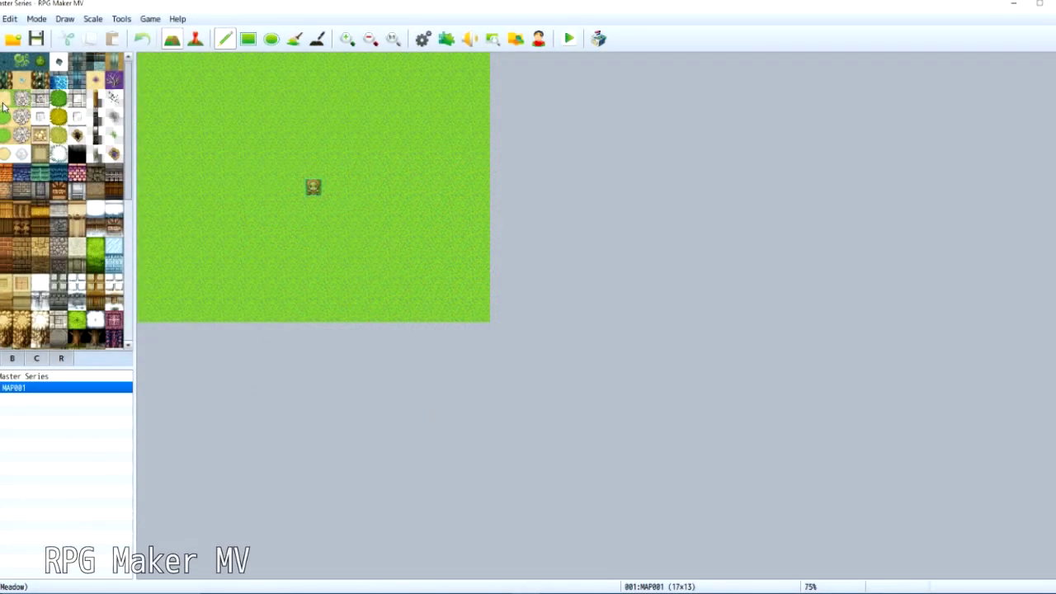
In RPG Maker MV, paint a winding sand path across MAP001 from its upper to its lower edge with the Ellipse tool
left_click(270, 41)
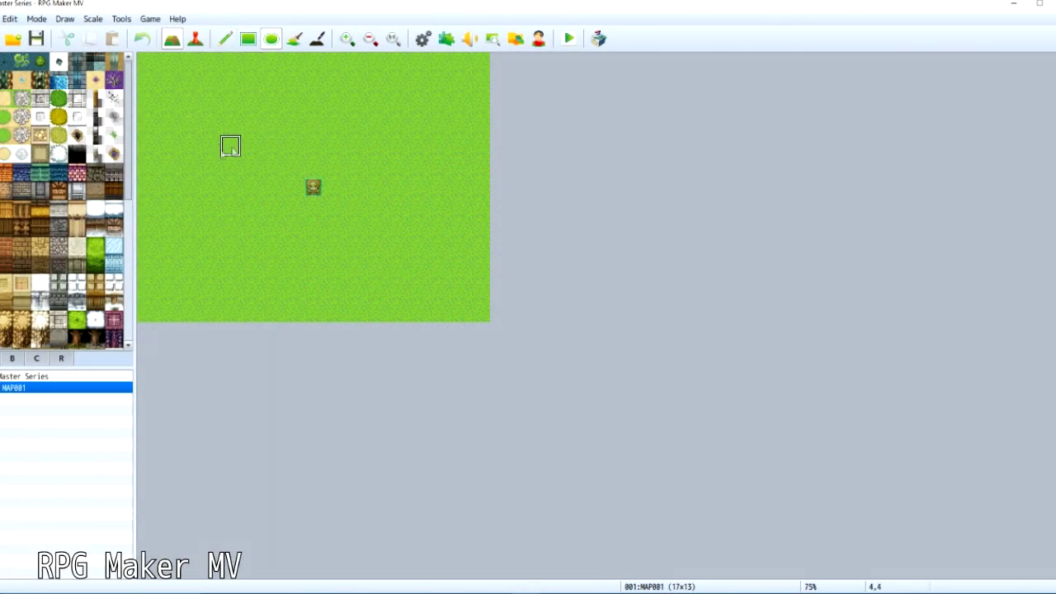
left_click(6, 99)
mouse_move(259, 185)
left_mouse_down()
mouse_move(311, 118)
mouse_move(326, 70)
left_mouse_up()
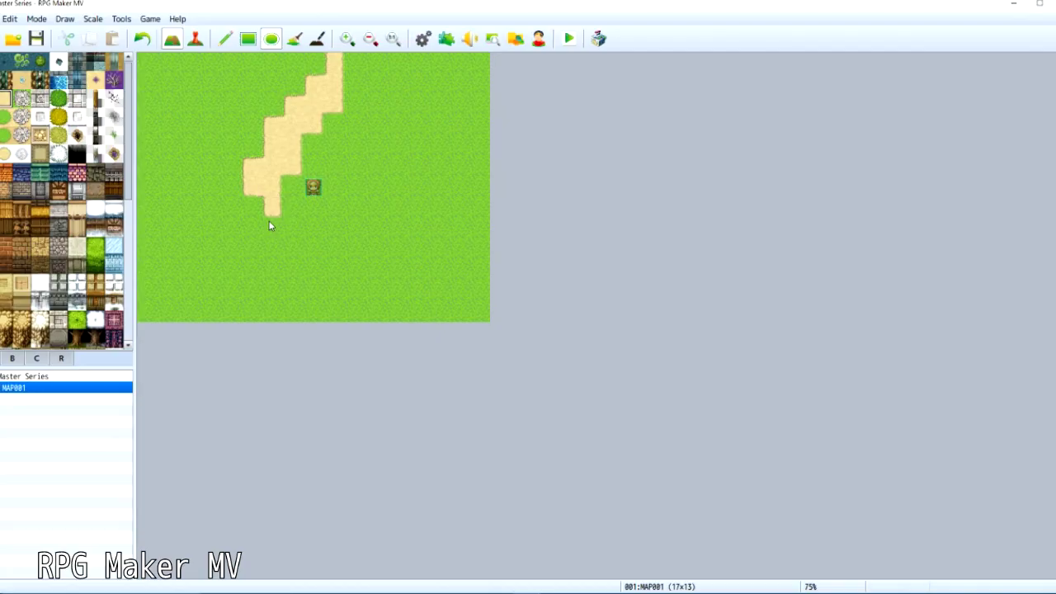
left_click_drag(269, 225, 252, 241)
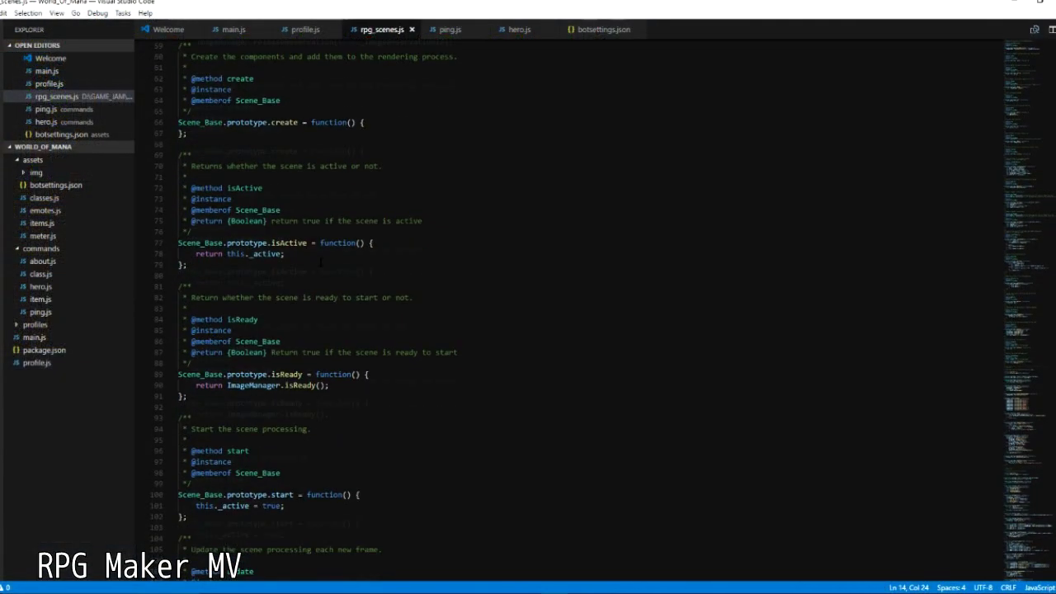
Skim the scene methods in rpg_scenes.js in Visual Studio Code
scroll(320, 261, "down", 4)
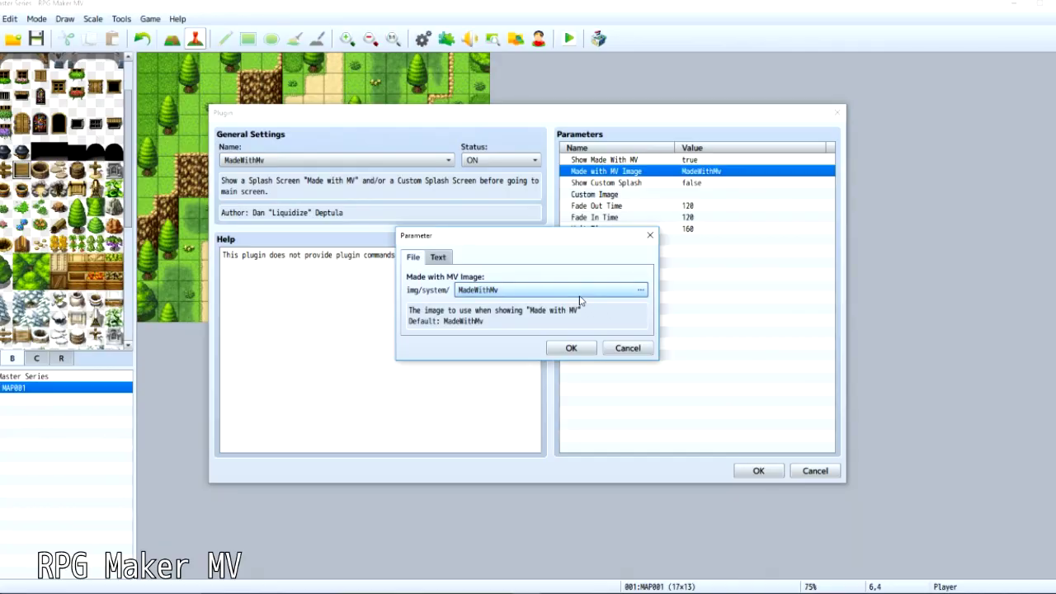
In RPG Maker MV, browse the system images available for the MadeWithMv plugin's Made with MV Image parameter
double_click(541, 287)
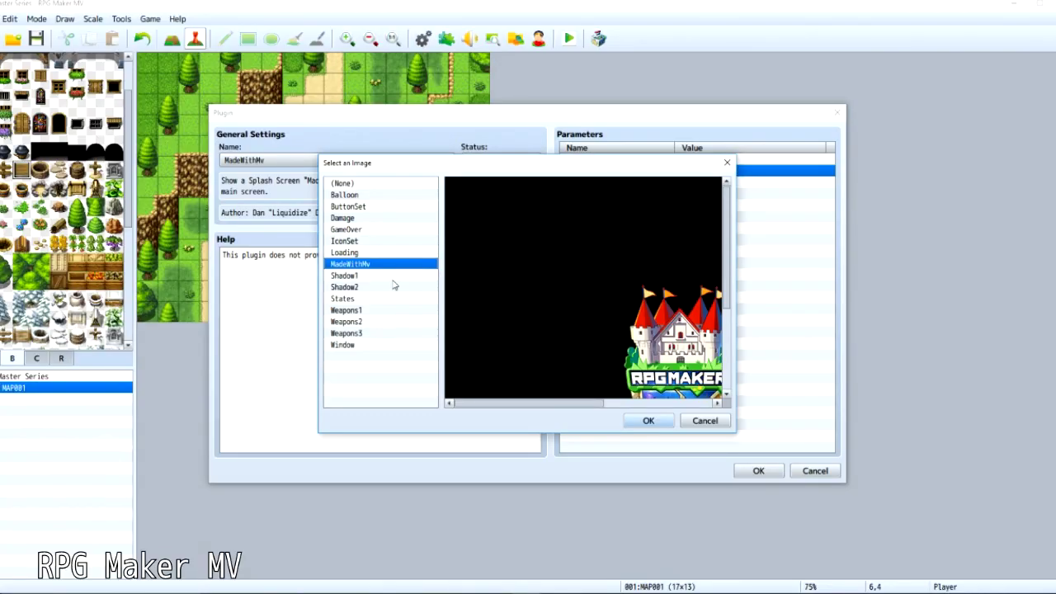
left_click(393, 280)
left_click(386, 311)
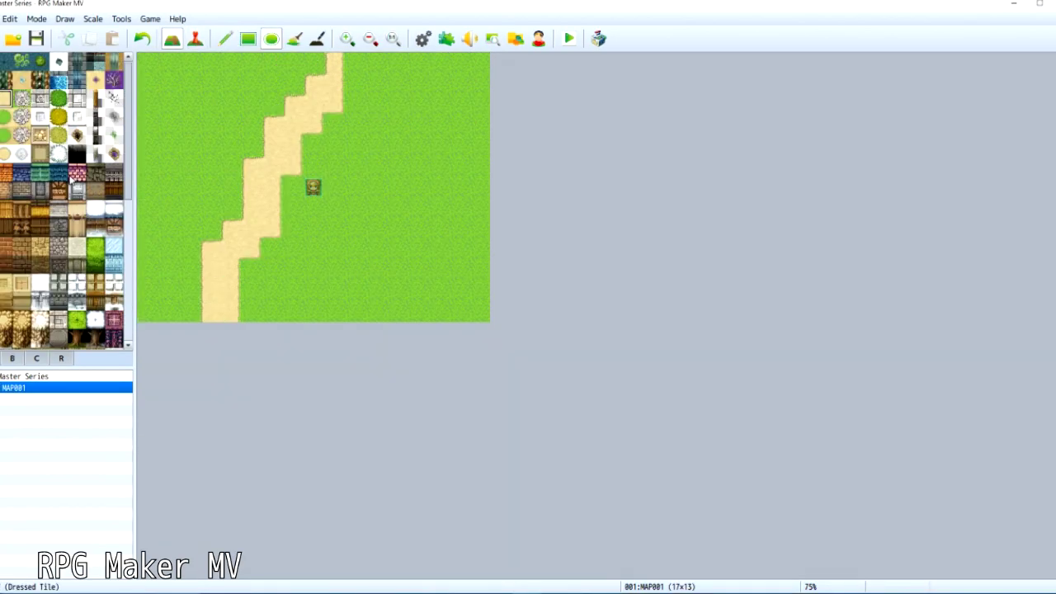
Paint a stepped, dirt-edged grass plateau across the upper-left corner of MAP001
scroll(73, 177, "down", 2)
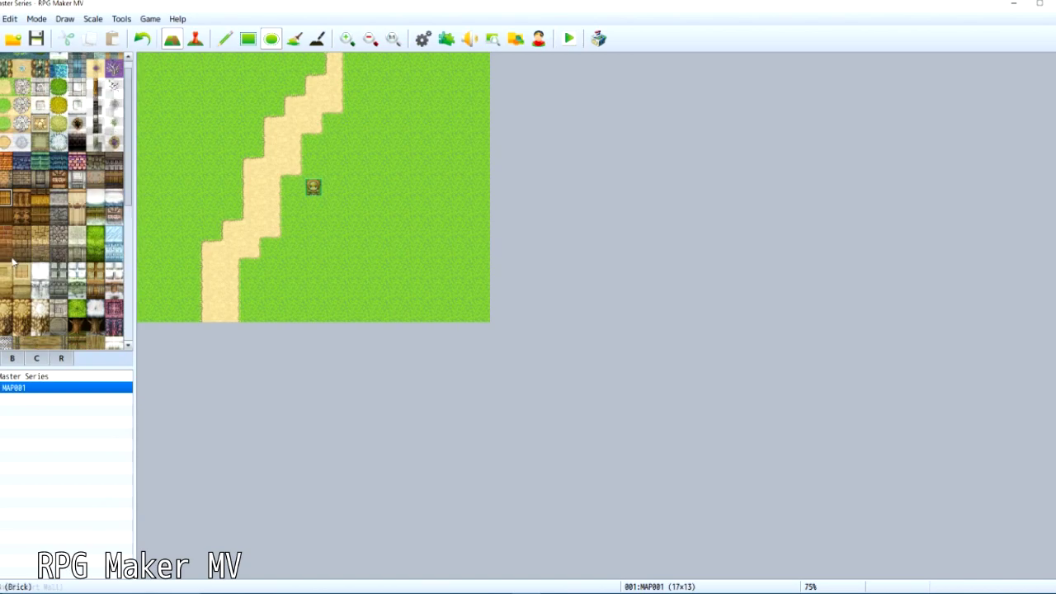
left_click_drag(167, 146, 120, 53)
left_click_drag(210, 105, 231, 63)
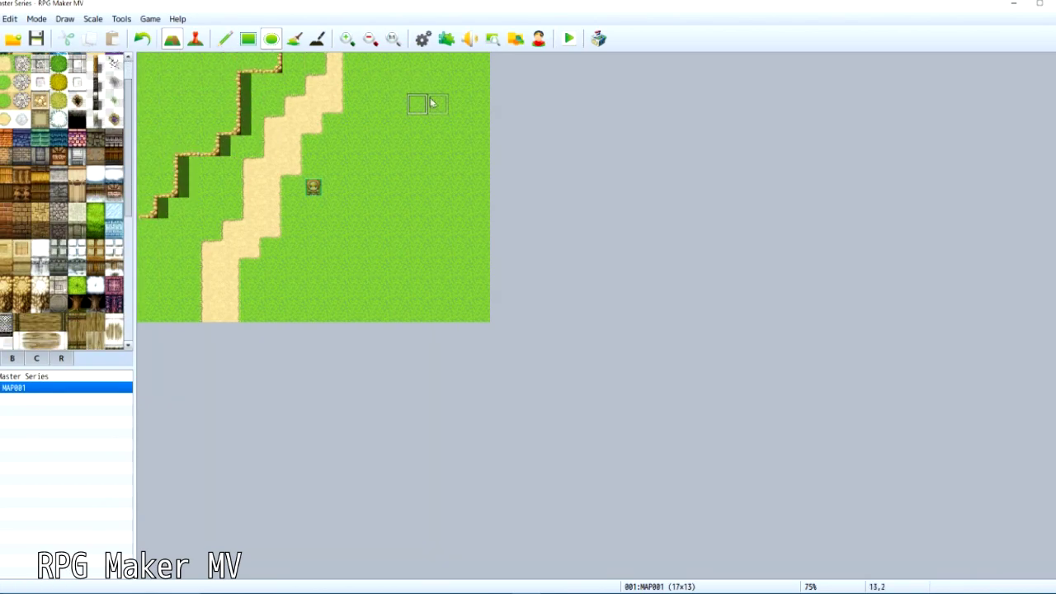
Paint a large dirt-edged grass plateau along the map's right side, extending it to the upper and lower edges
mouse_move(430, 101)
left_mouse_down()
mouse_move(492, 203)
mouse_move(413, 245)
mouse_move(460, 212)
mouse_move(499, 278)
left_mouse_up()
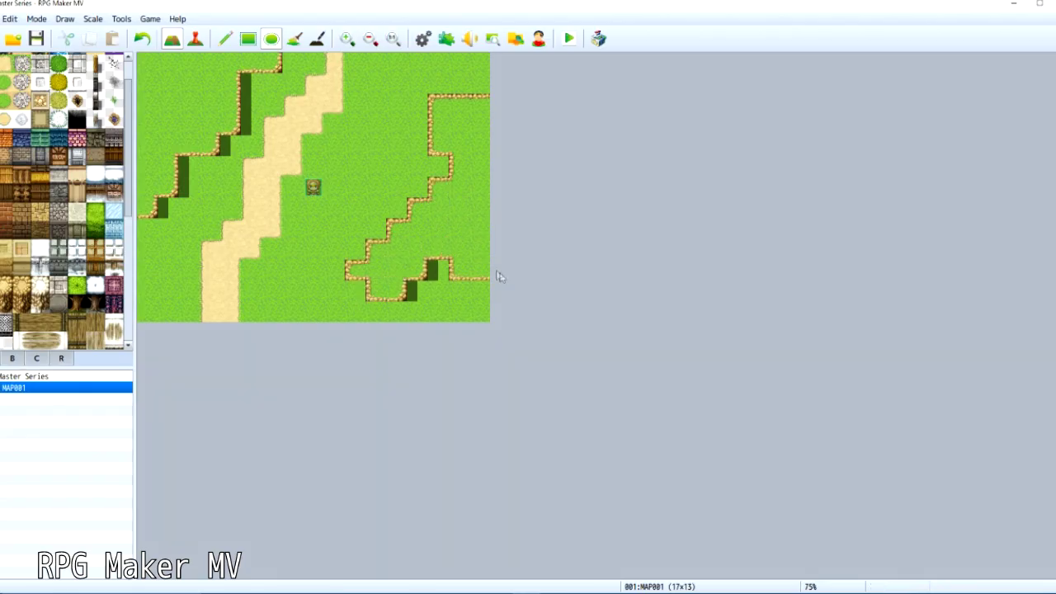
left_click_drag(458, 106, 459, 62)
left_click_drag(459, 313, 438, 251)
Add a small dirt-edged plateau at MAP001's lower edge and paint dirt cliff walls below the plateau edges
left_click_drag(320, 298, 326, 285)
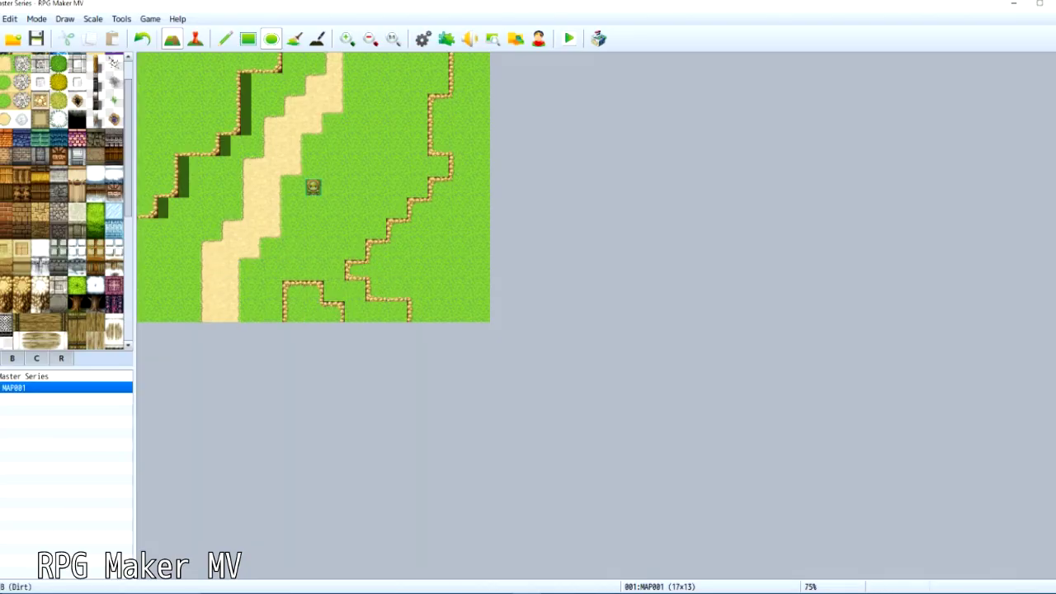
left_click_drag(357, 299, 402, 324)
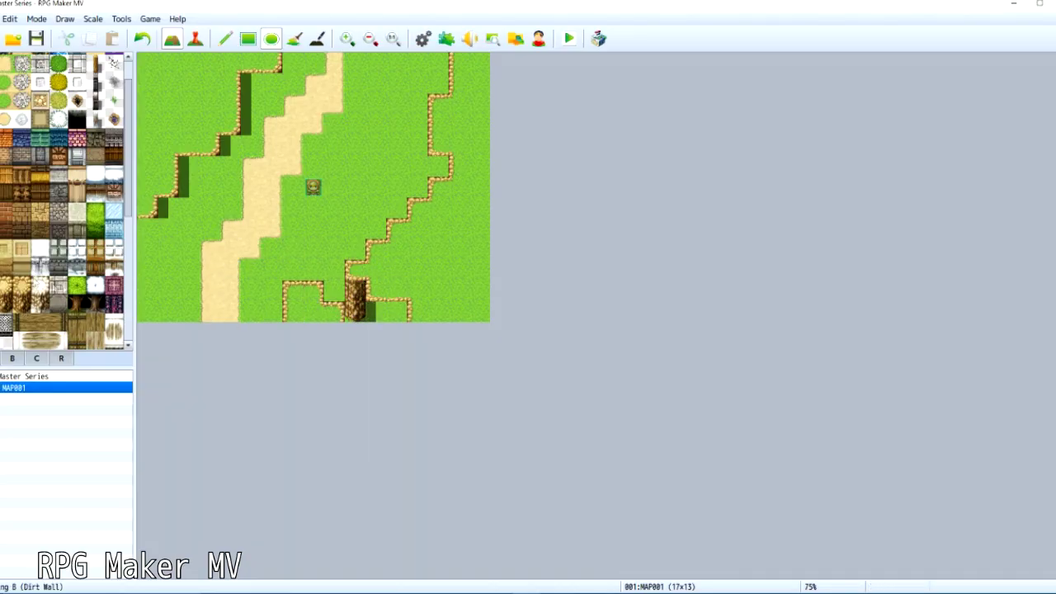
scroll(66, 201, "down", 10)
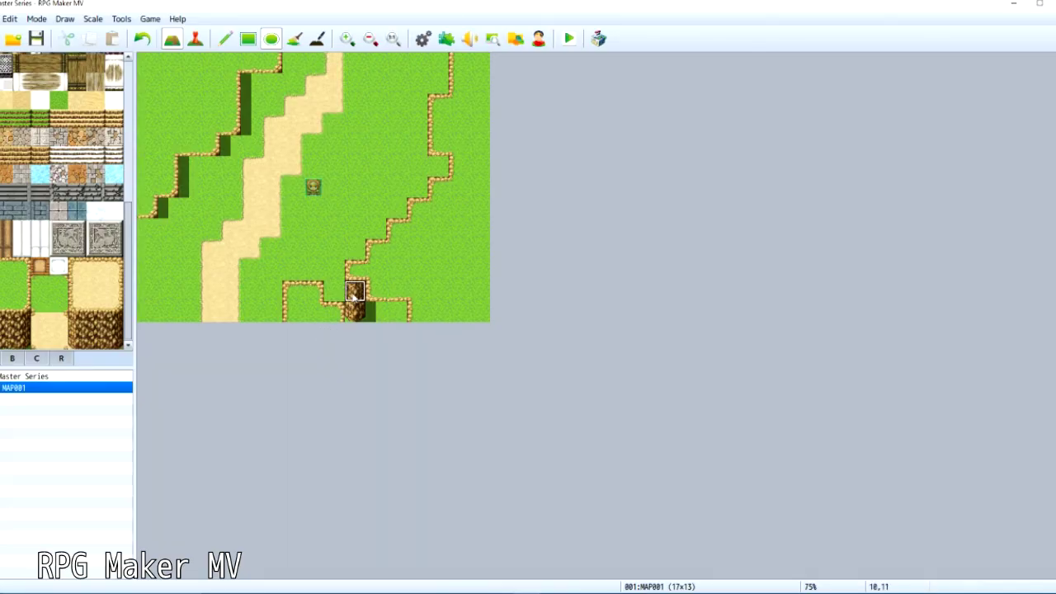
left_click_drag(354, 295, 353, 324)
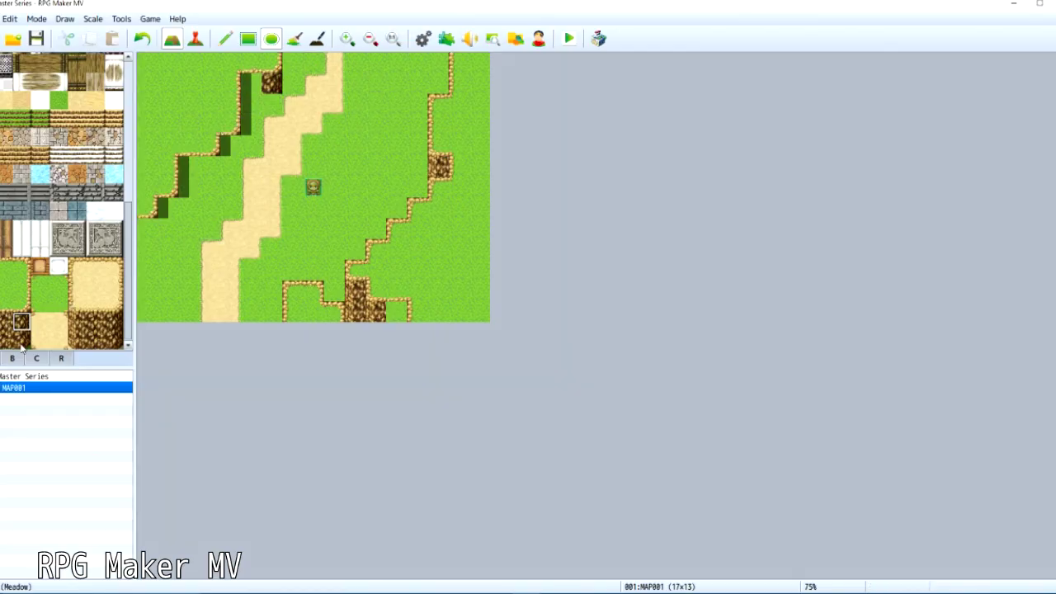
left_click(272, 103)
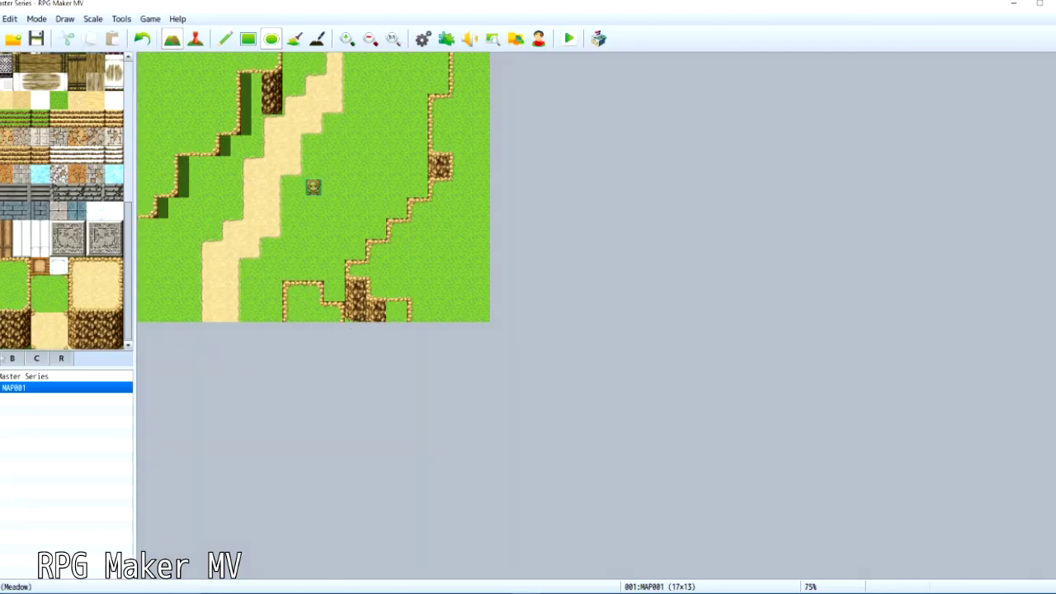
left_click_drag(258, 97, 149, 247)
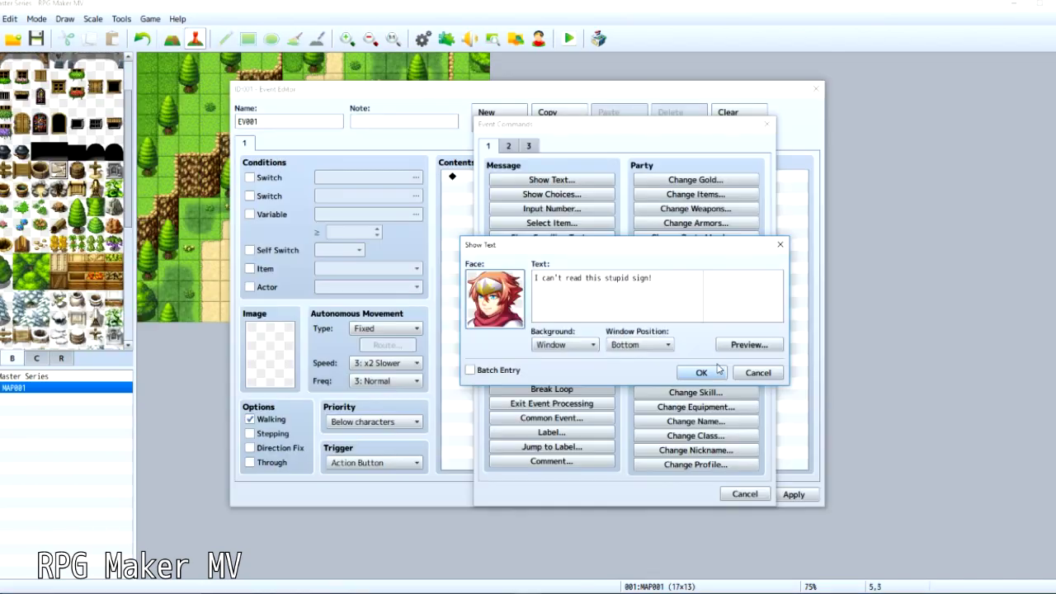
Add the message "I can't read this stupid sign!" with the Actor1 face to event EV001, followed by a plugin command
left_click(718, 371)
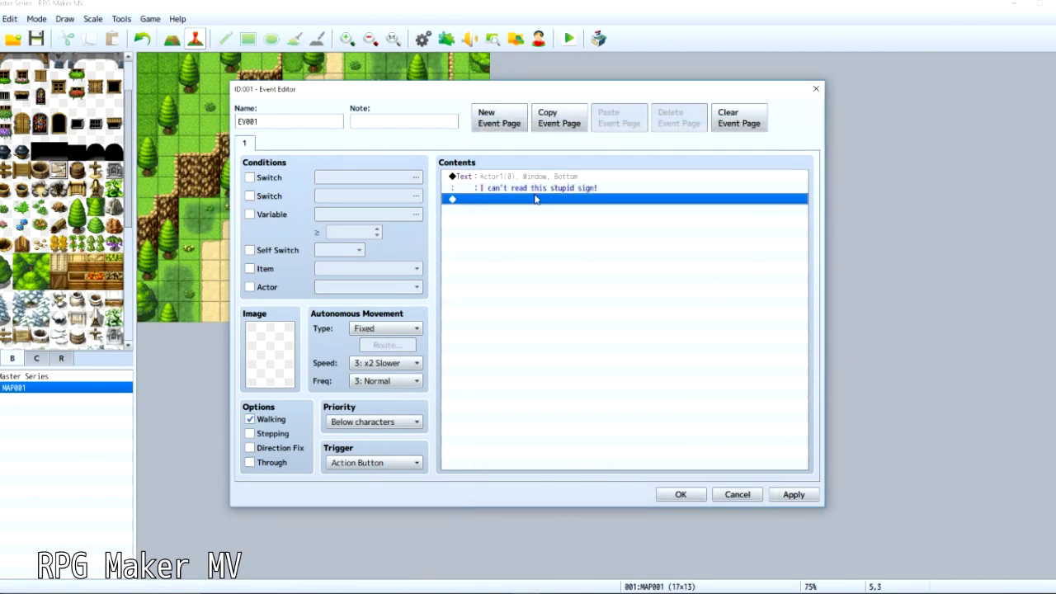
double_click(539, 199)
left_click(528, 145)
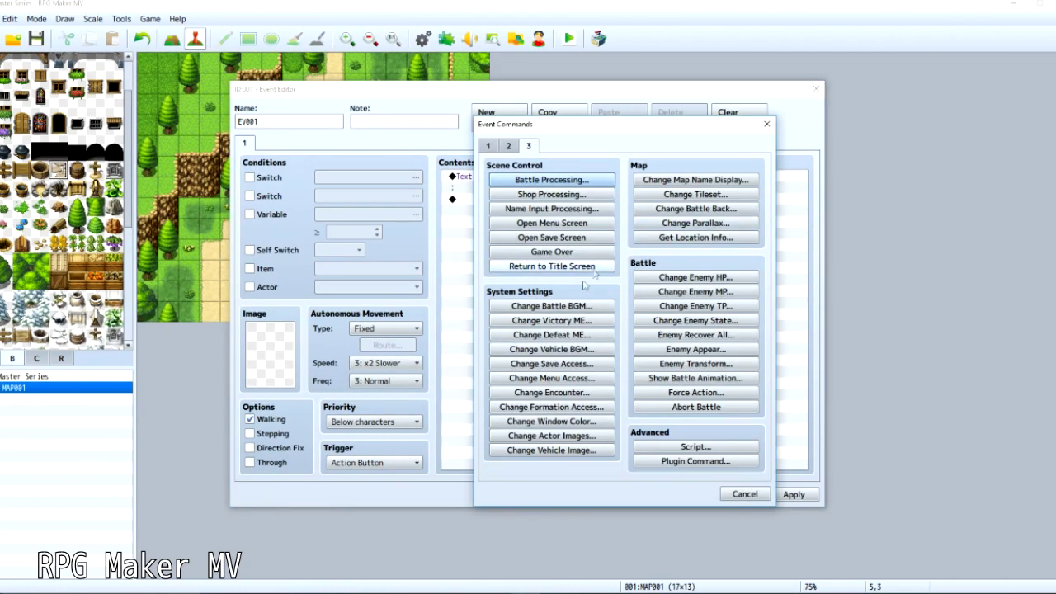
left_click(676, 462)
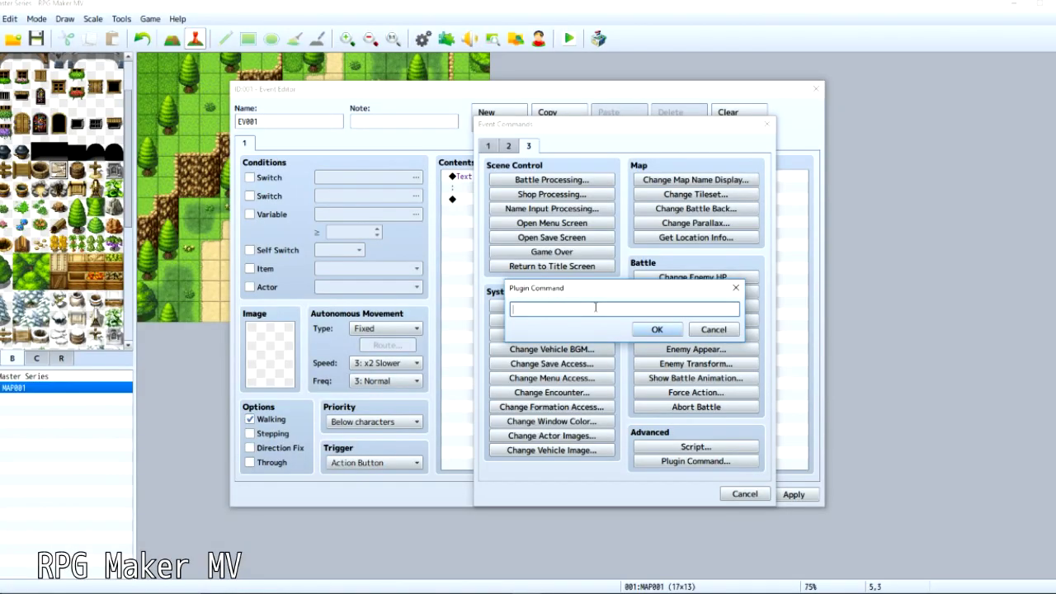
left_click(658, 330)
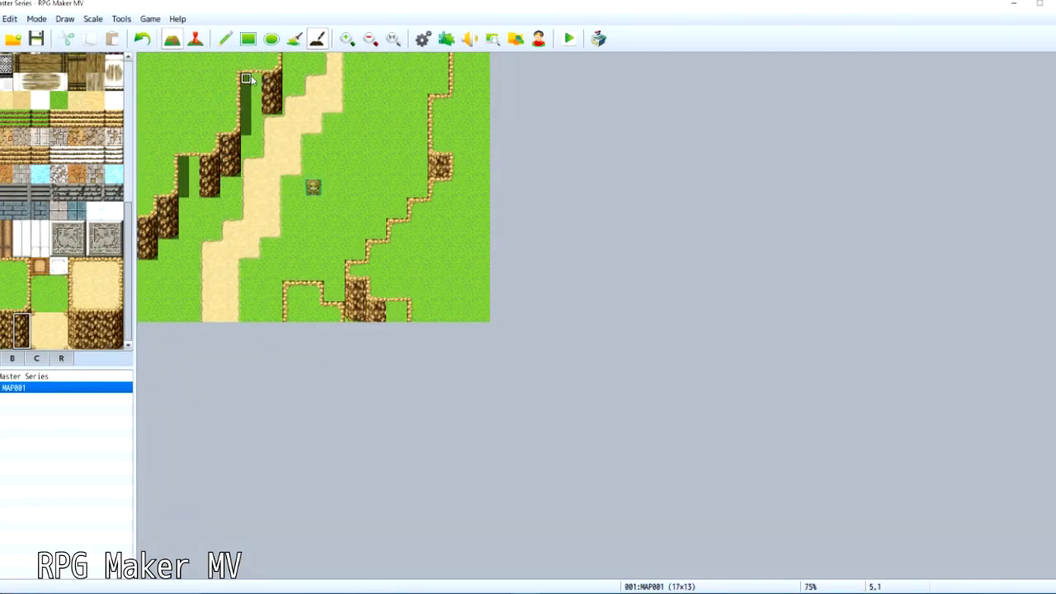
Erase the automatic shadow beside the upper-left plateau edge with the shadow pen
left_click_drag(246, 77, 246, 130)
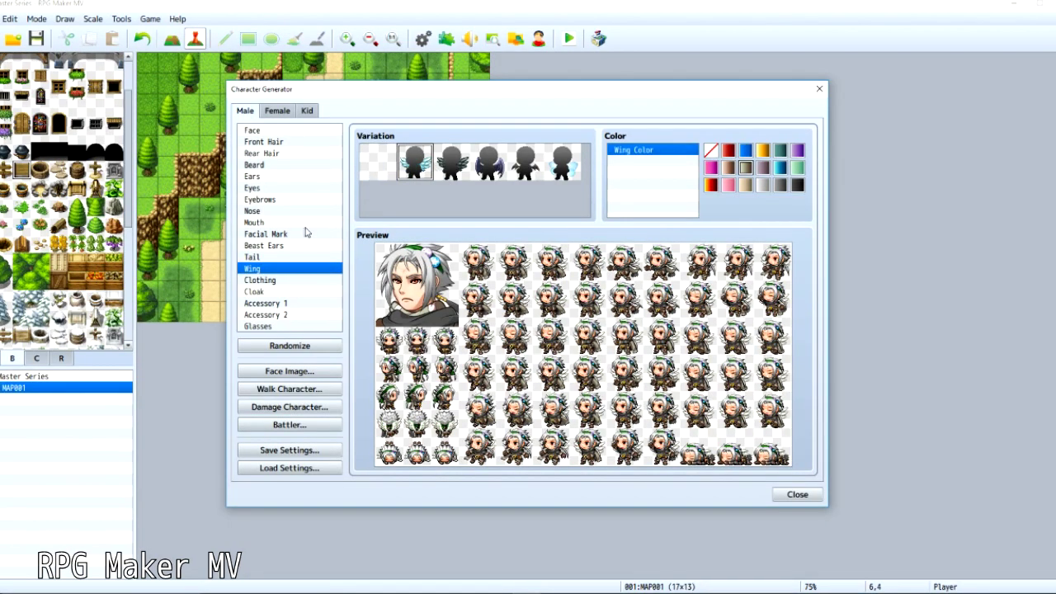
In the Character Generator, give the male character a smiling mouth and the first beast ears variation
left_click(302, 223)
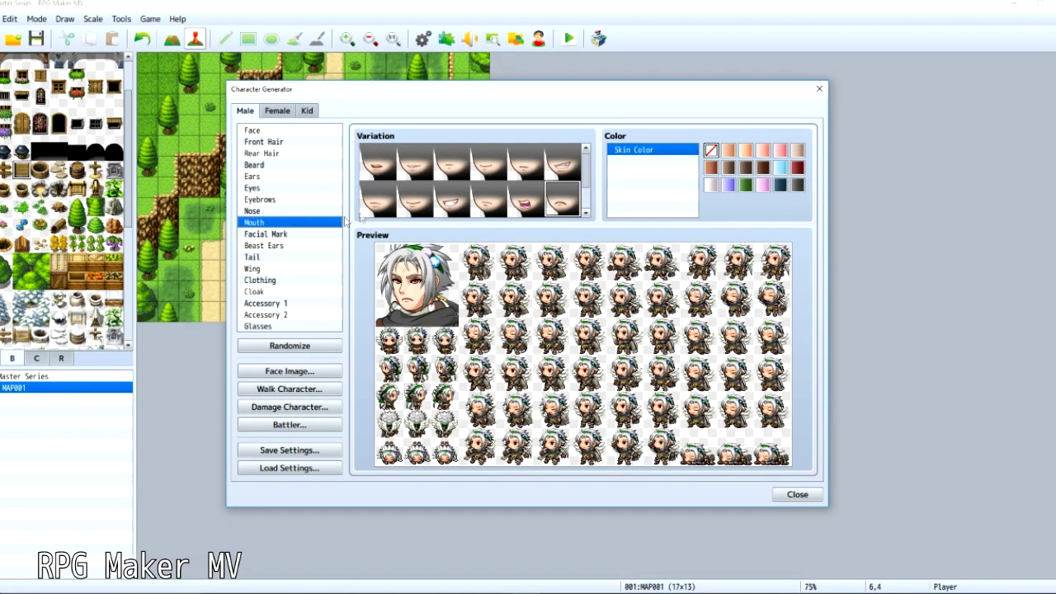
left_click(261, 200)
left_click(265, 246)
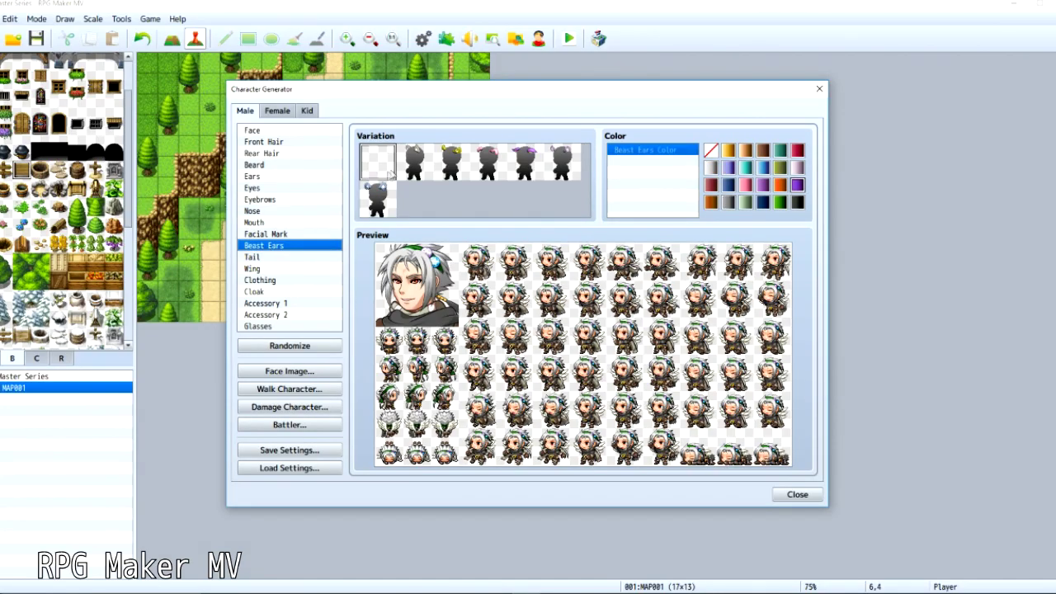
left_click(414, 161)
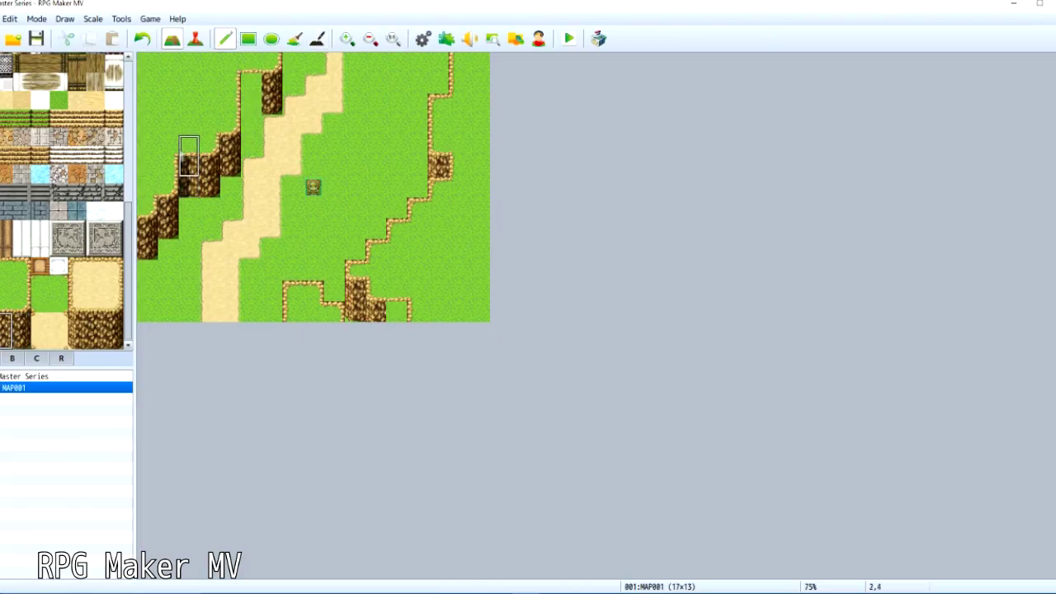
Fill the remaining cliff gaps at the map's upper left and lower edge with dirt wall
left_click(250, 84)
left_click(397, 312)
Paint irregular dark grass patches on both sides of the sand path and near the upper-right plateau edge
scroll(43, 113, "up", 5)
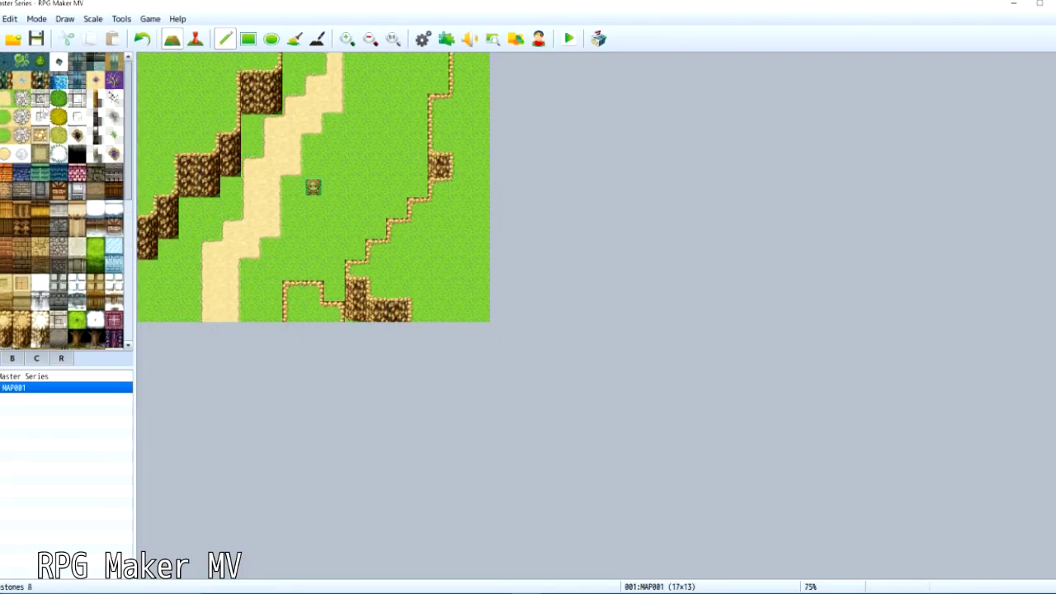
left_click_drag(324, 199, 380, 104)
left_click_drag(271, 312, 252, 312)
left_click_drag(149, 310, 189, 311)
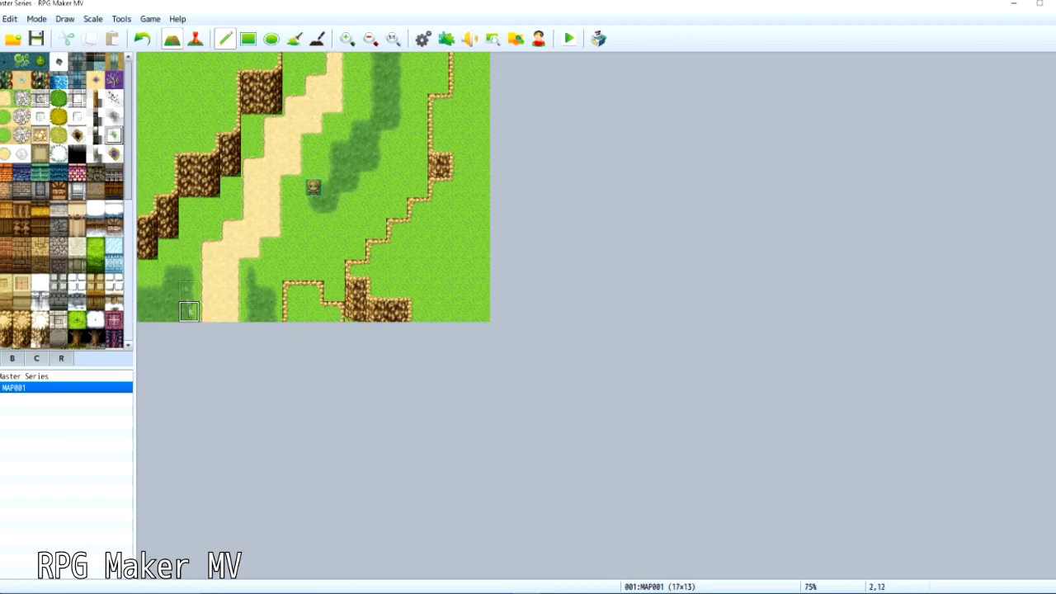
left_click_drag(210, 219, 221, 198)
left_click_drag(417, 70, 417, 125)
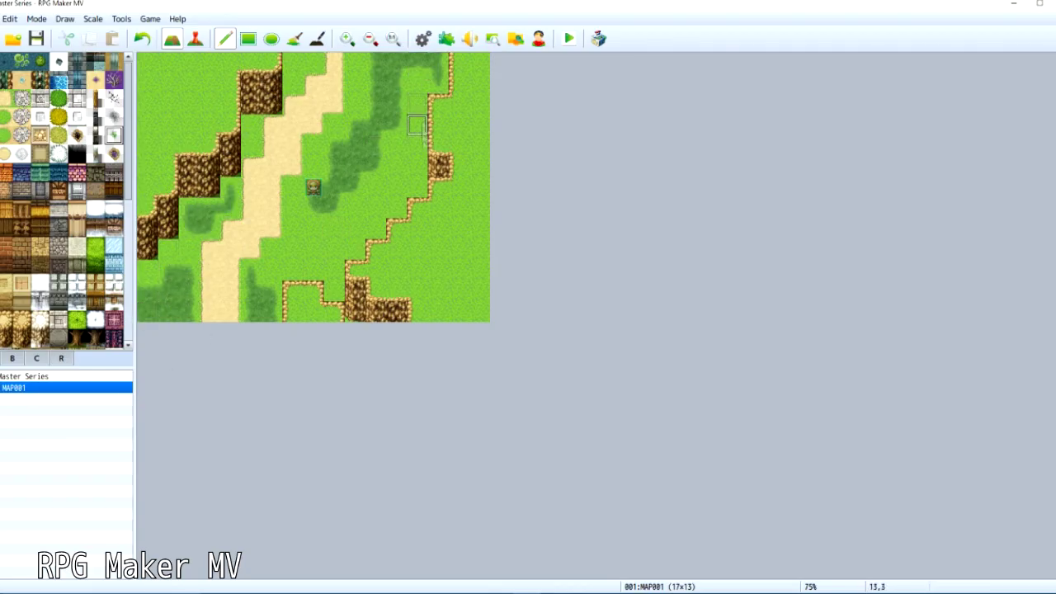
Paint dense bush ground in the map's corners and along the right plateau, and place a wooden post beside the path
left_click(60, 105)
left_click_drag(189, 63, 149, 62)
mouse_move(479, 104)
left_mouse_down()
mouse_move(479, 291)
mouse_move(480, 62)
left_mouse_up()
left_click(293, 63)
left_click(396, 187)
mouse_move(376, 206)
left_mouse_down()
mouse_move(372, 221)
mouse_move(417, 156)
left_mouse_up()
left_click(95, 98)
left_click(254, 128)
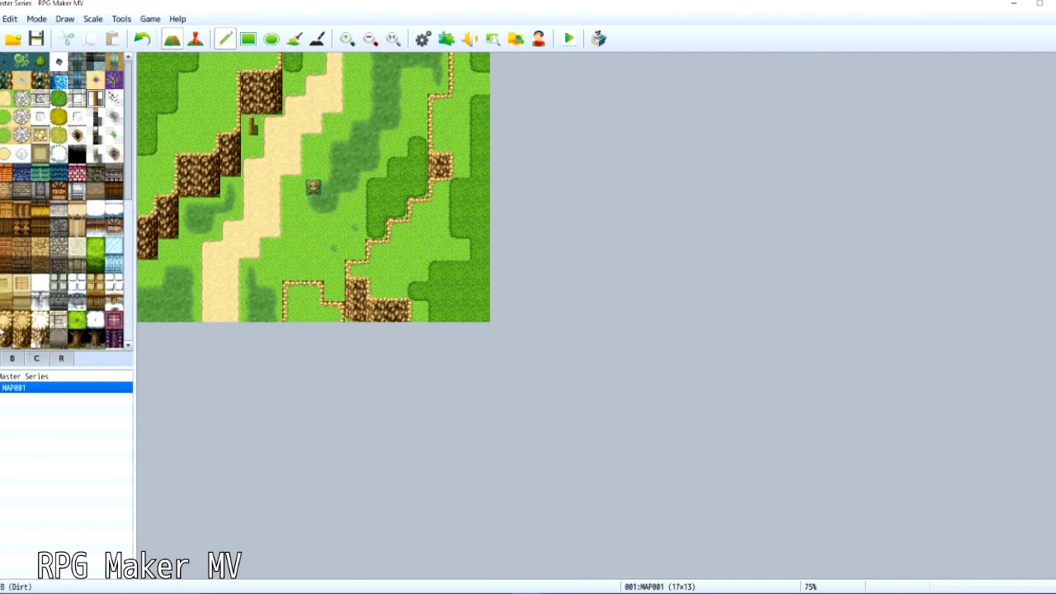
Scatter small grass tufts and weeds across the map's open grass and plateaus
left_click(12, 358)
left_click(7, 264)
left_click(210, 107)
left_click(189, 292)
left_click(314, 313)
left_click(459, 293)
left_click(438, 210)
left_click(479, 85)
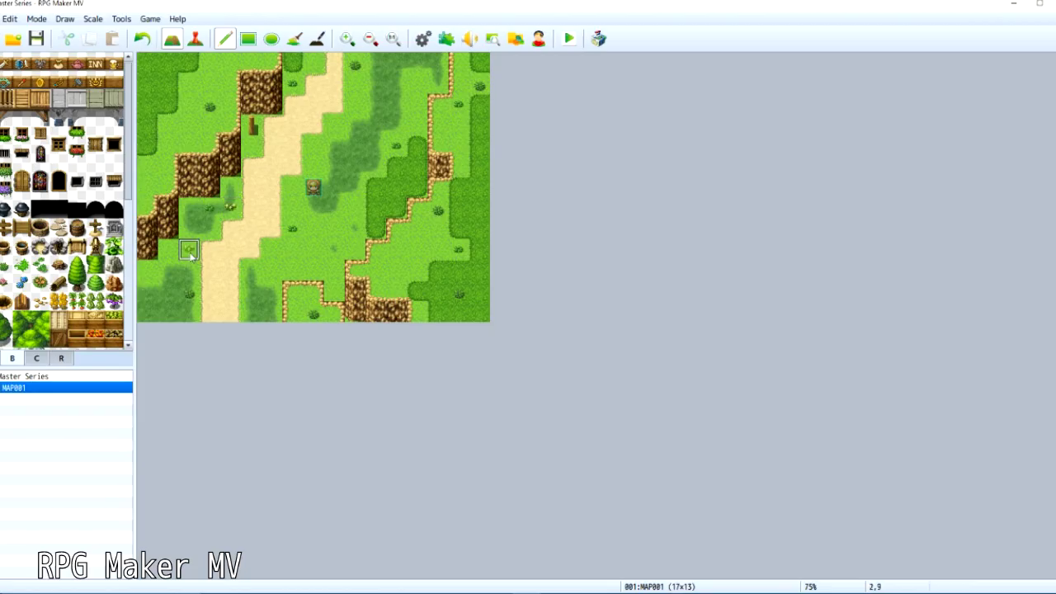
Place conifer trees along the left cliffs, on the upper-left plateau and on the grass beside the sand path
left_click(230, 176)
left_click(168, 239)
left_click(147, 259)
left_click(168, 312)
left_click(313, 260)
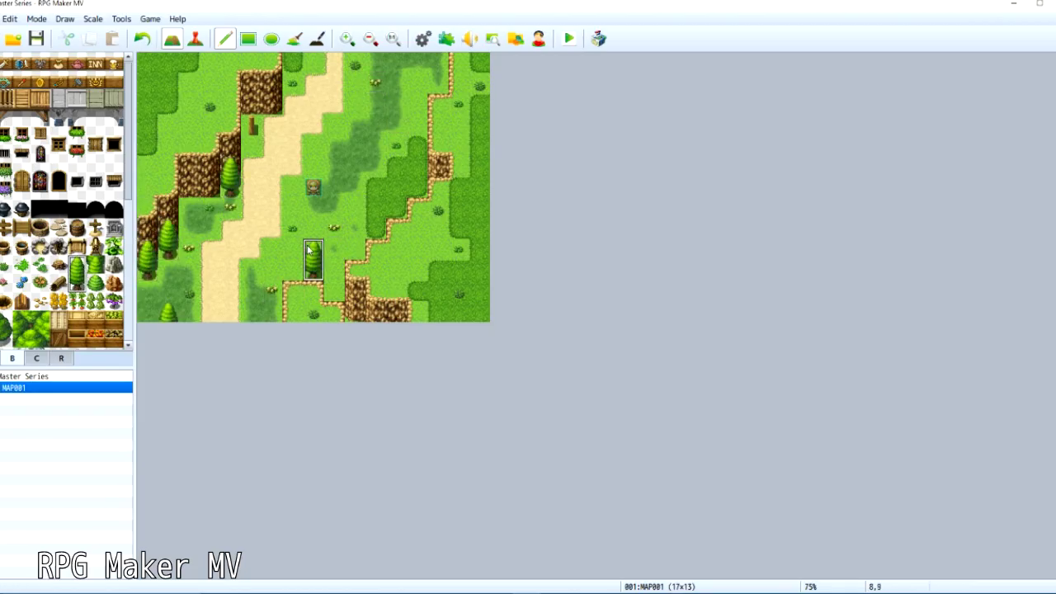
left_click(314, 62)
left_click(189, 73)
left_click(168, 114)
left_click(147, 155)
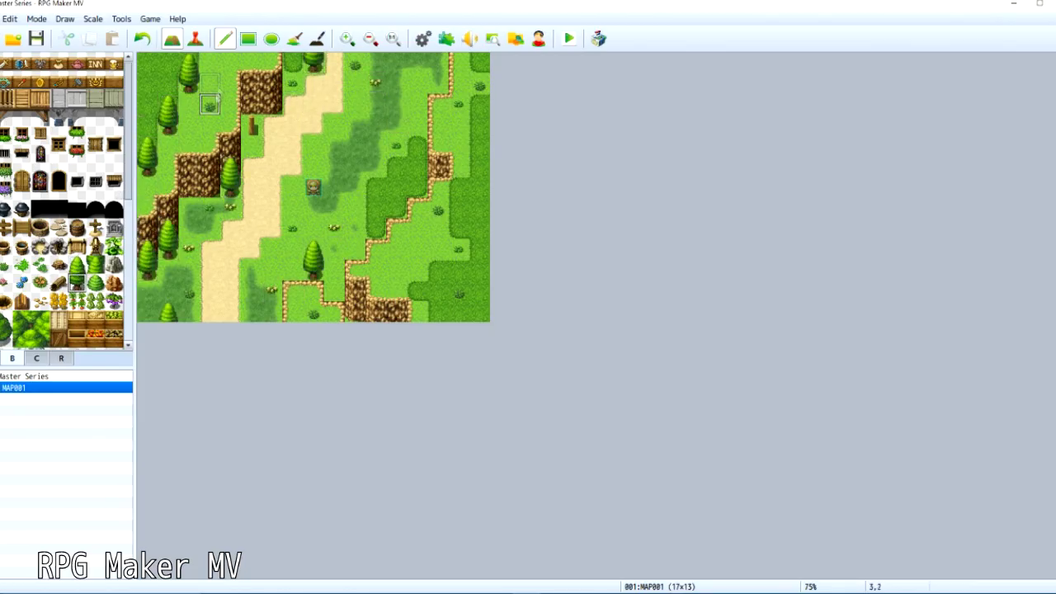
left_click_drag(80, 276, 78, 264)
left_click(355, 125)
Place large round trees right of the path, on the lower-right plateau and along the map's right edge
left_click_drag(7, 320, 2, 337)
left_click(375, 125)
left_click(438, 228)
left_click(418, 249)
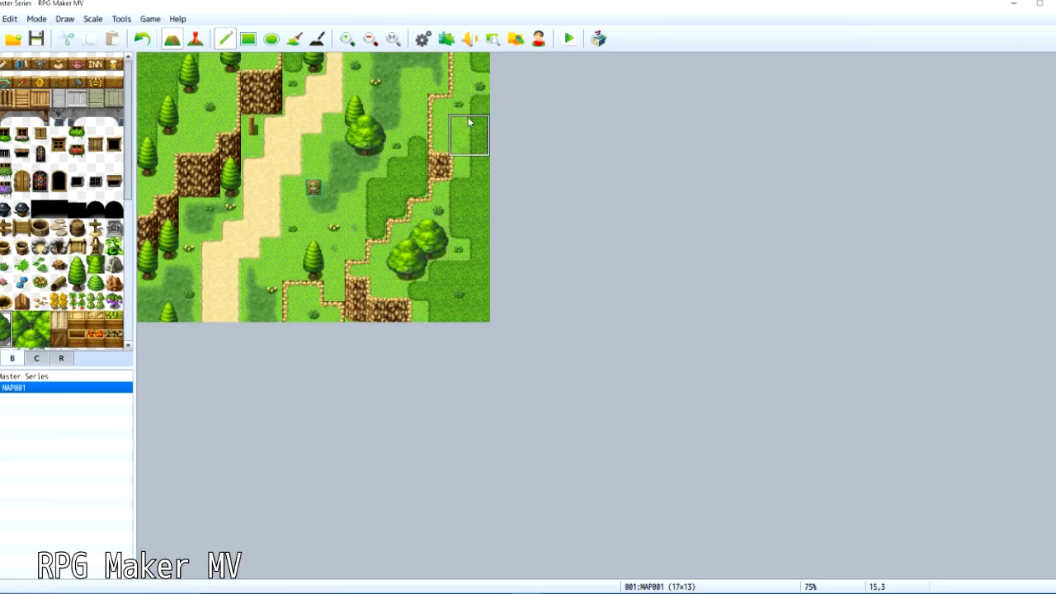
left_click(474, 124)
left_click(479, 62)
Fill the right plateau with conifers along its right and lower edges, and add one near the map's upper edge
left_click_drag(76, 265, 77, 282)
left_click(479, 145)
left_click(438, 249)
left_click_drag(438, 270, 418, 269)
left_click(480, 208)
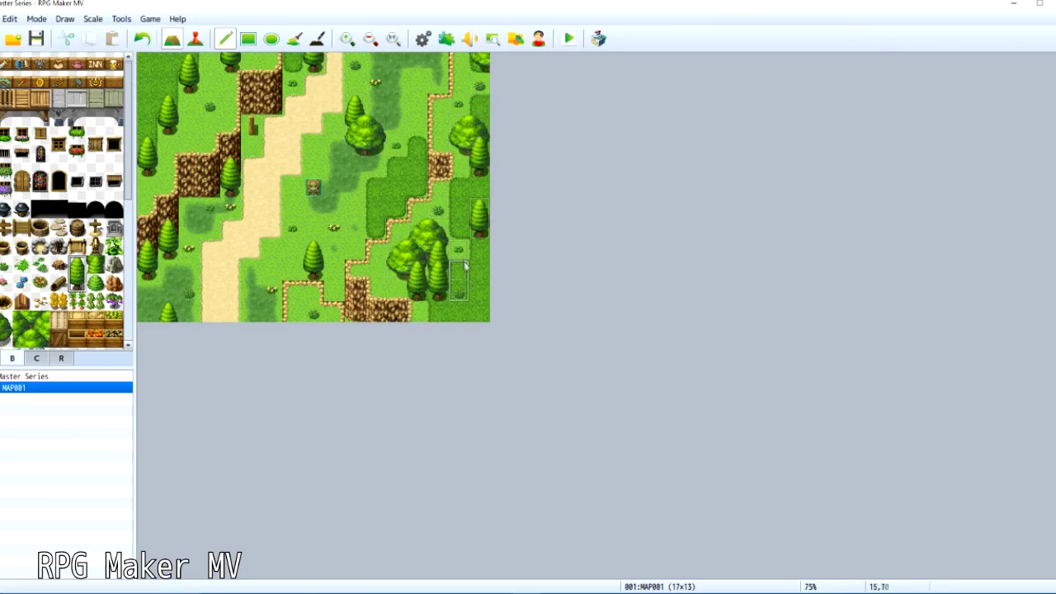
left_click(479, 228)
left_click(479, 311)
left_click(453, 316)
left_click(479, 271)
left_click(417, 65)
Place large round trees along the path's right side and at the lower-left map edge, repositioning the first one
left_click_drag(7, 320, 2, 336)
left_click(315, 125)
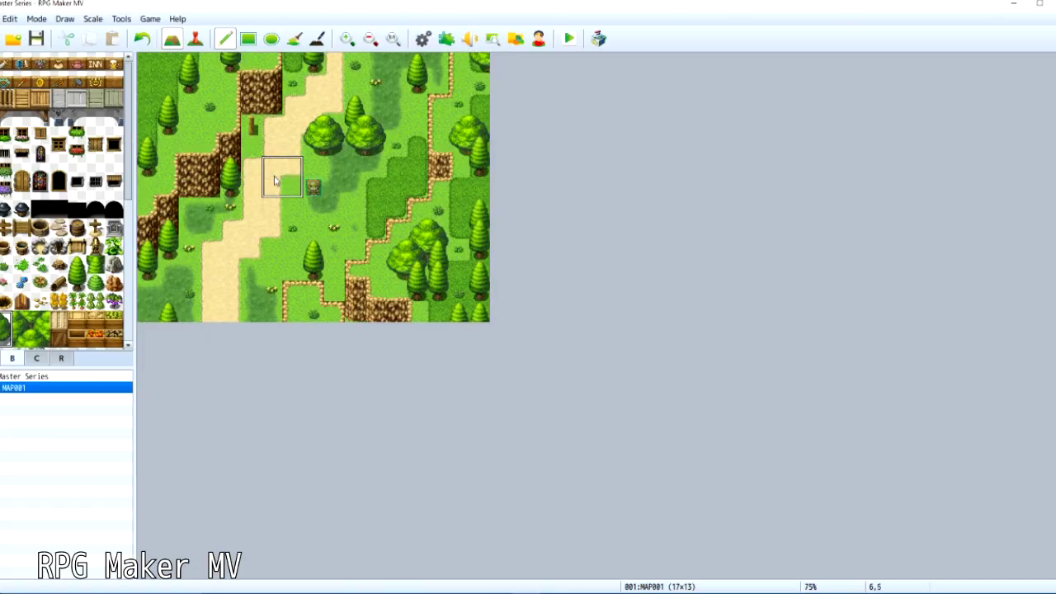
key("ctrl+z")
left_click(314, 145)
left_click(289, 181)
left_click(269, 244)
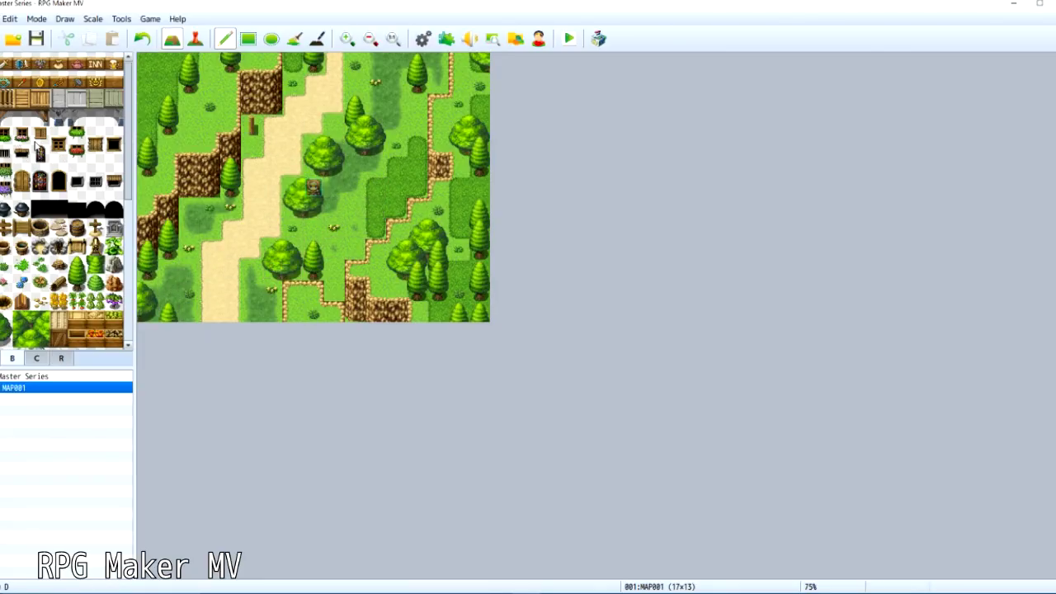
Put a wooden sign on the post beside the path and move the player's starting position to the adjacent path tile
scroll(40, 128, "down", 1)
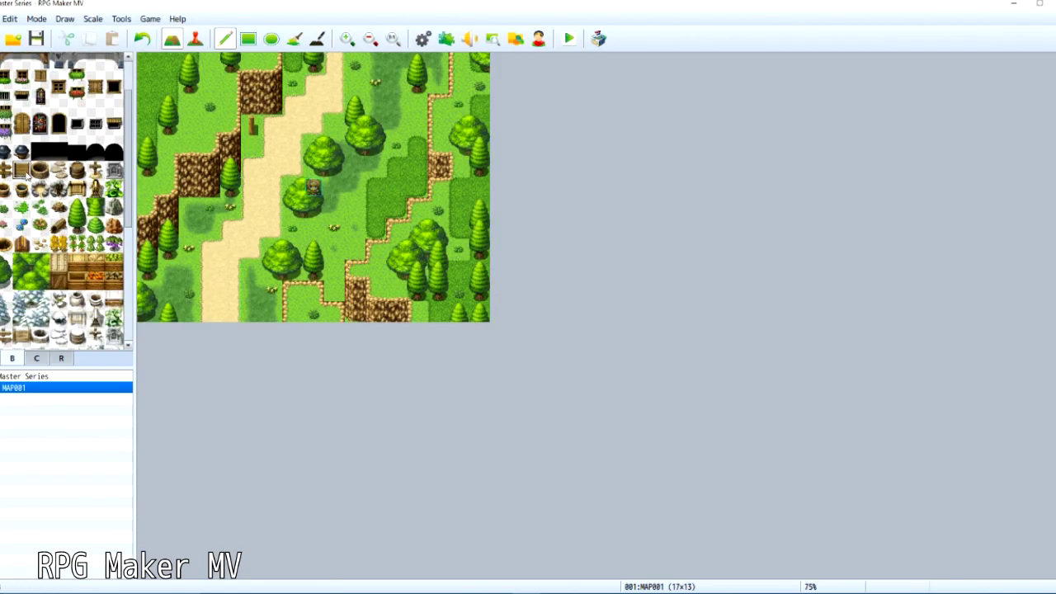
left_click(7, 170)
left_click(251, 125)
left_click(196, 38)
left_click_drag(313, 188, 272, 145)
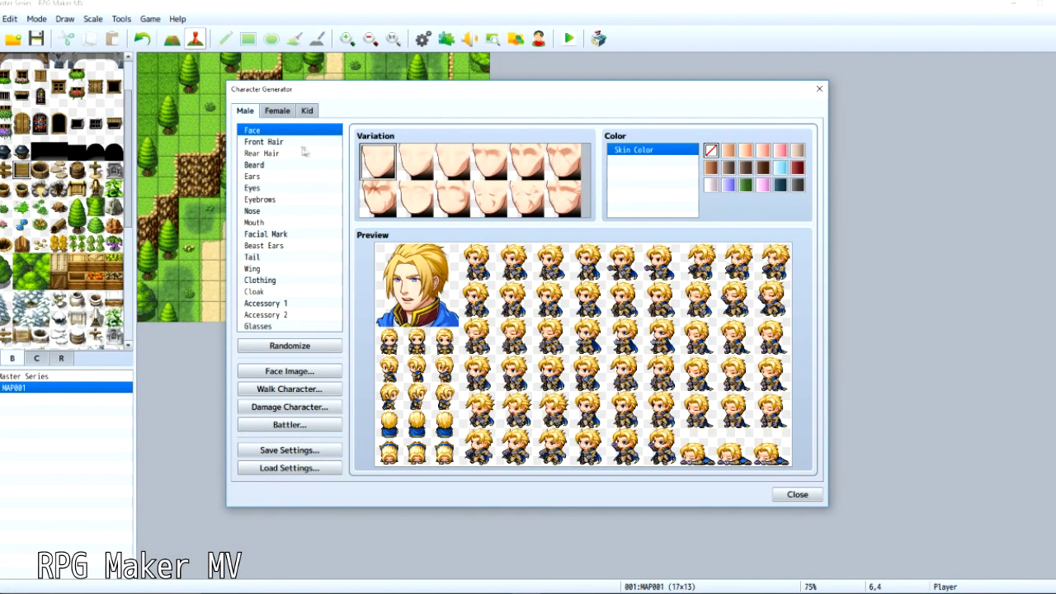
Generate a randomized male character in the Character Generator
left_click(260, 280)
left_click(251, 269)
left_click(290, 346)
Change the randomized character to a smiling mouth and purple beast ears, and bring up his clothing variations
left_click(254, 222)
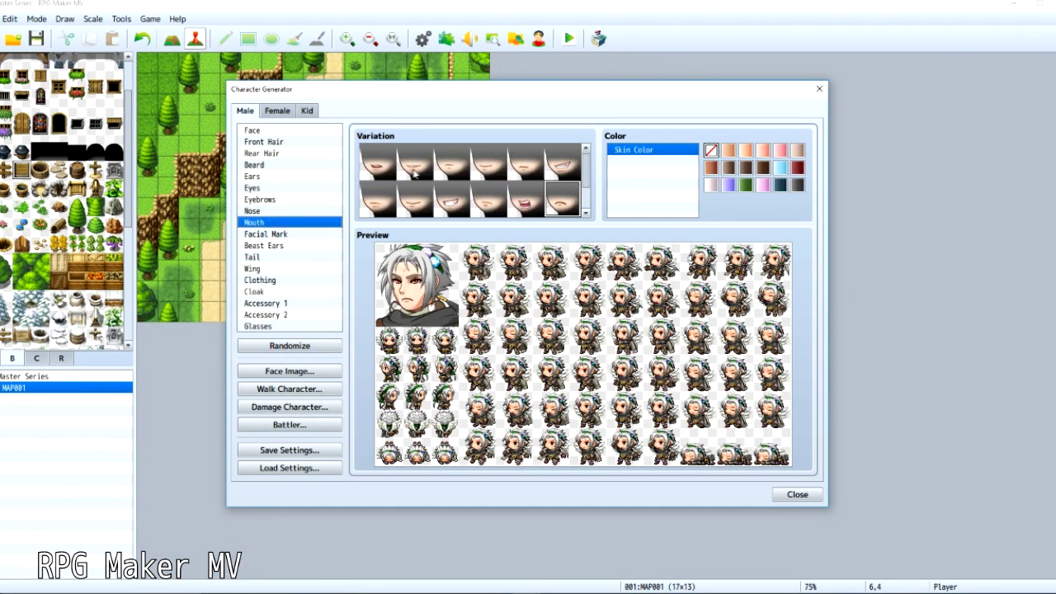
left_click(263, 245)
left_click(273, 269)
left_click(260, 280)
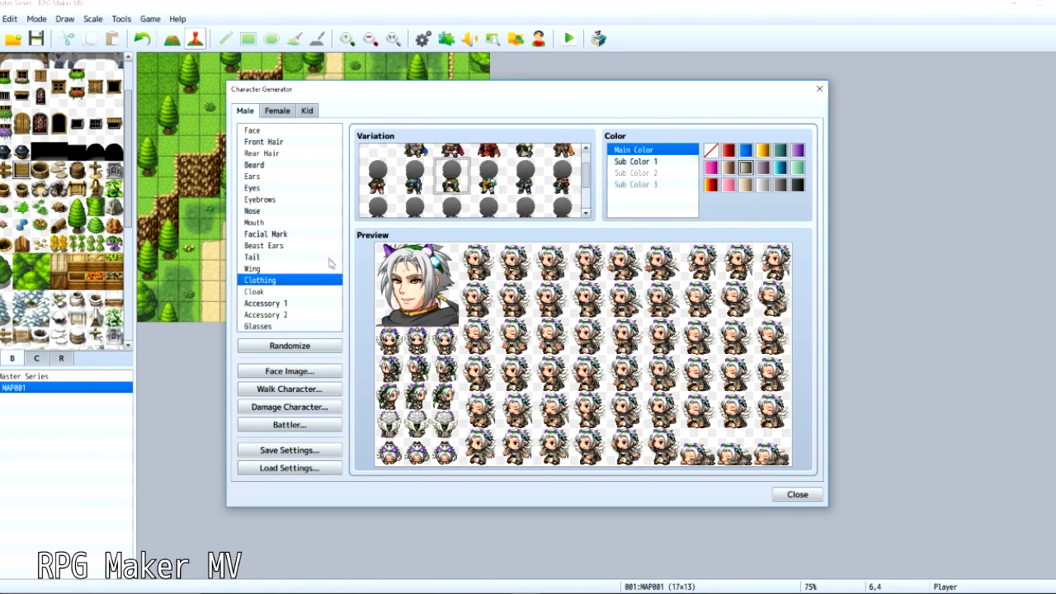
Try the character's front hair options, give him the last tail variation and close the generator
left_click(273, 142)
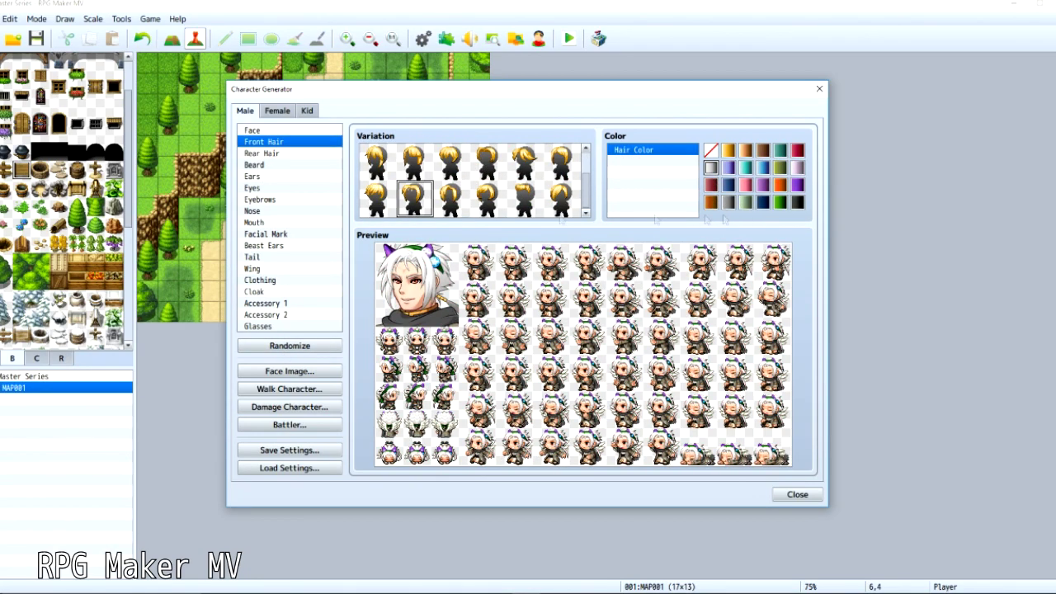
left_click(295, 246)
left_click(294, 257)
left_click(379, 202)
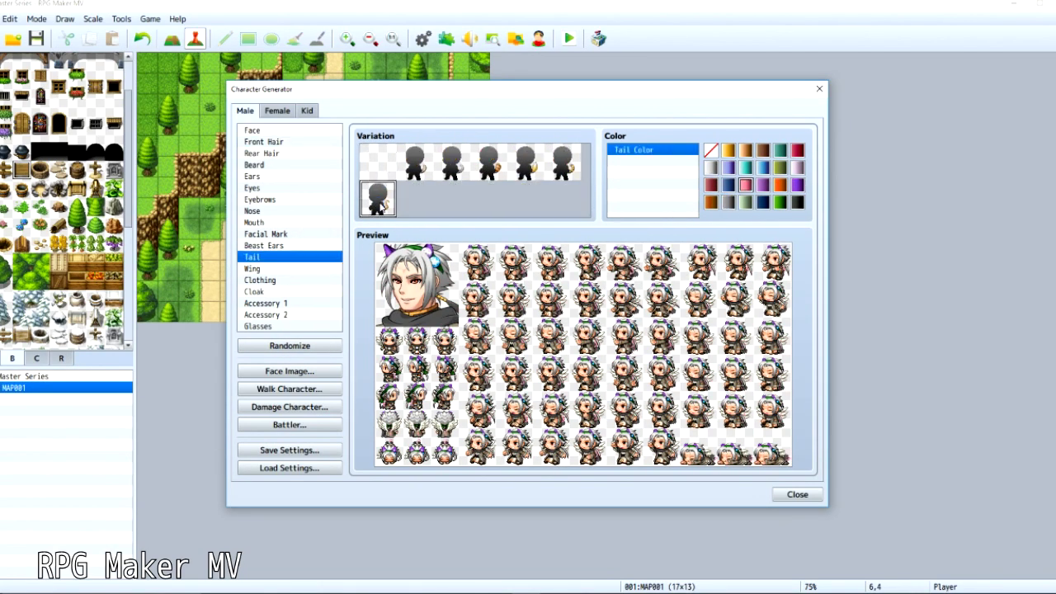
left_click(819, 88)
Choose the EnemyBook plugin for a Plugin Manager entry and inspect its Unknown Data parameter
left_click(447, 39)
double_click(331, 177)
left_click(316, 160)
left_click(302, 214)
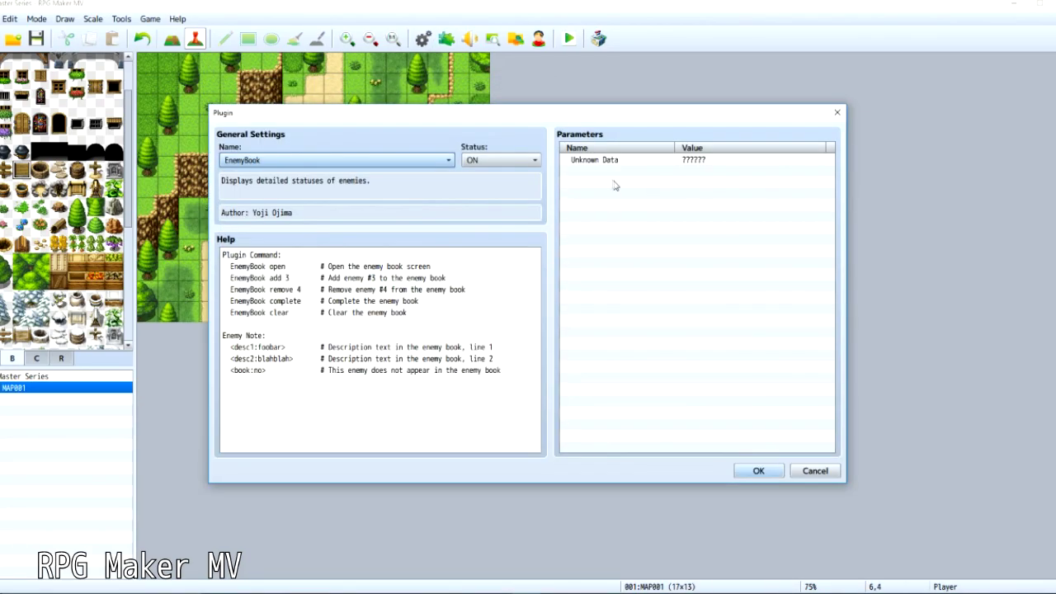
double_click(615, 160)
left_click(630, 349)
Switch the plugin entry to MadeWithMv and try the Weapons1 image for its Made with MV Image parameter
left_click(289, 160)
left_click(277, 241)
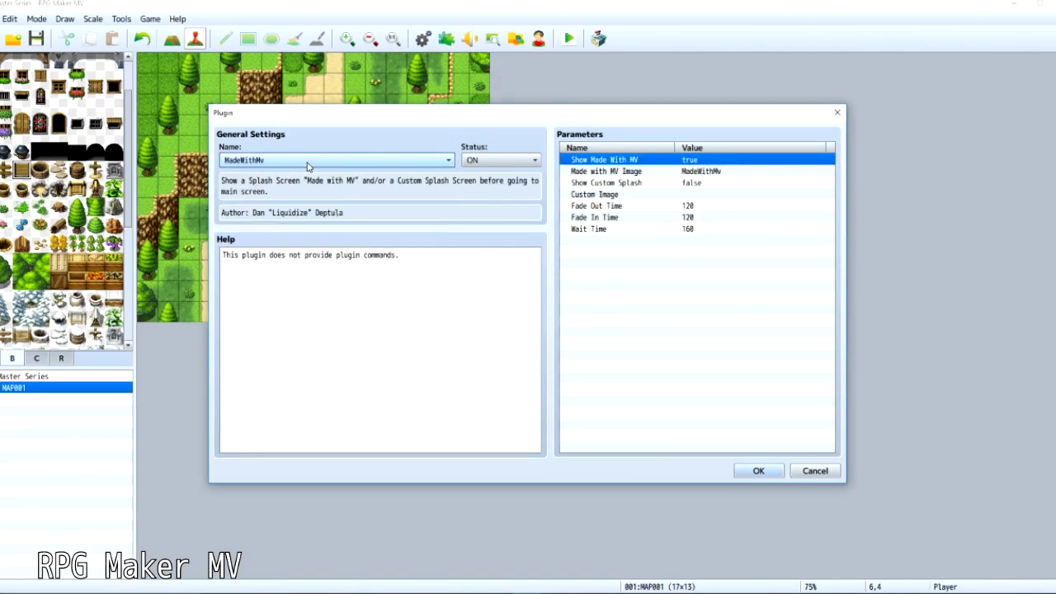
double_click(702, 171)
left_click(355, 309)
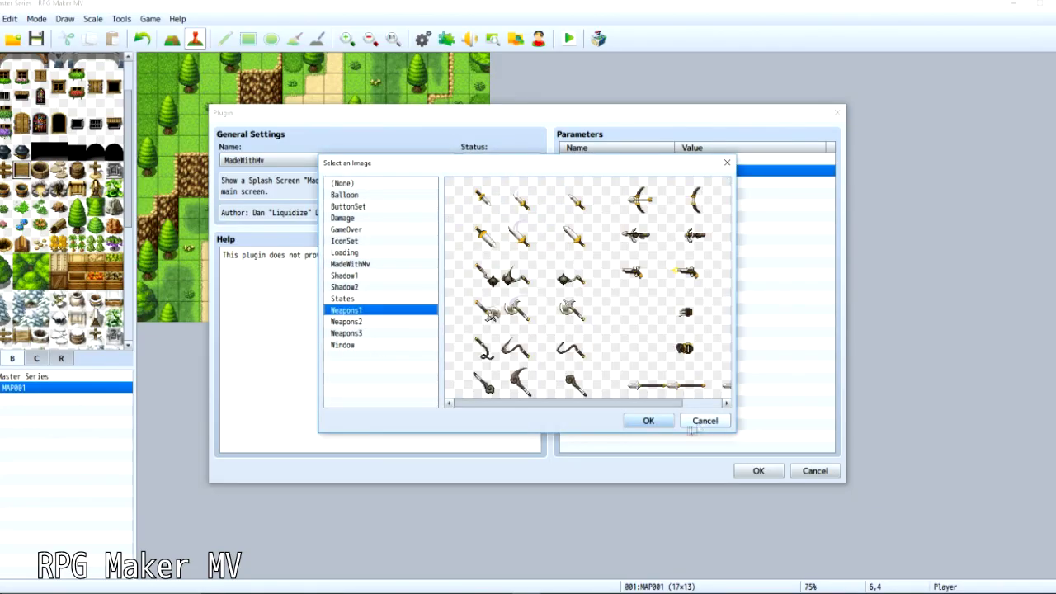
left_click(649, 422)
left_click(757, 470)
left_click(747, 116)
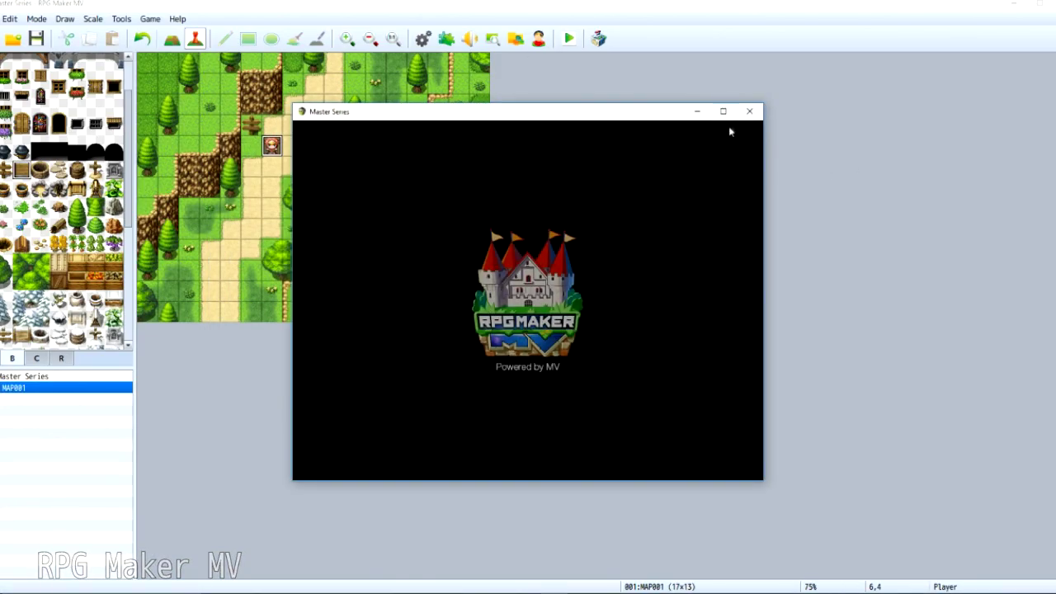